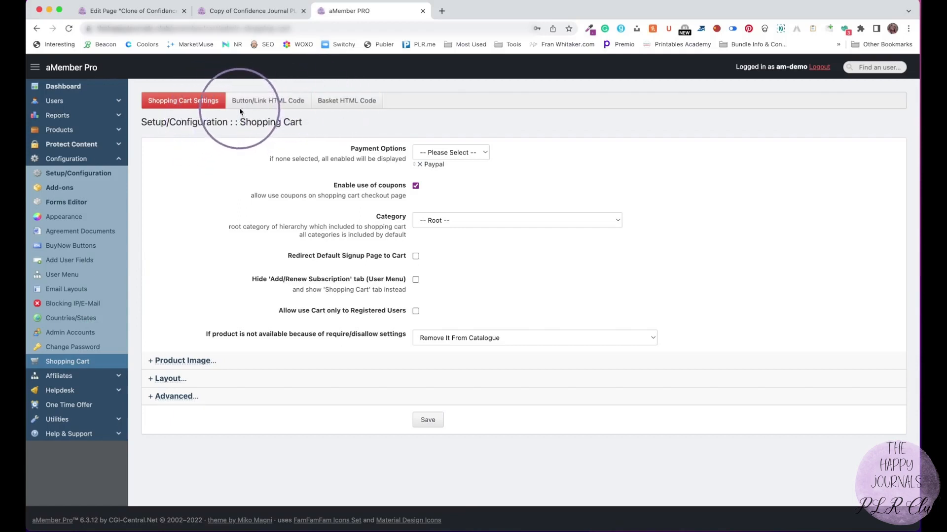
Generate shopping cart HTML code for The Big Planner Bundle V2 with element type Button and action Add & Go to Basket.
click(268, 102)
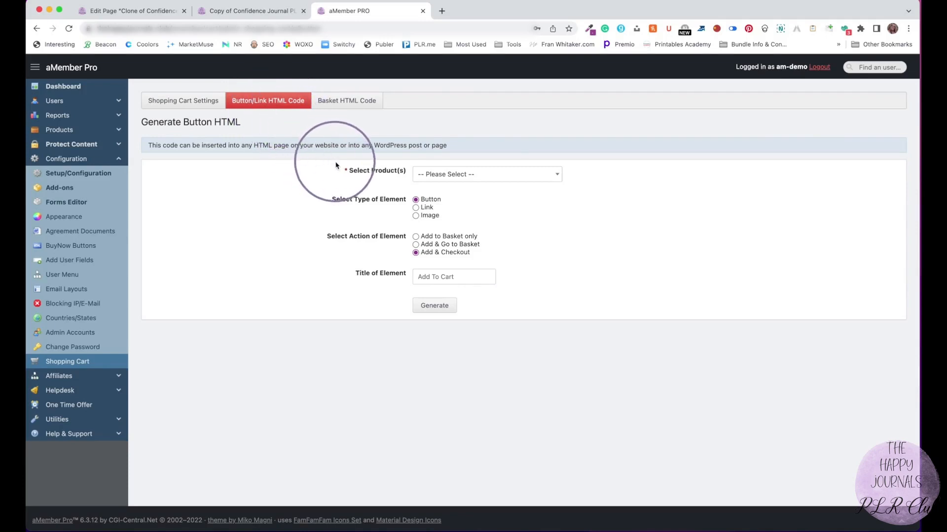
click(463, 174)
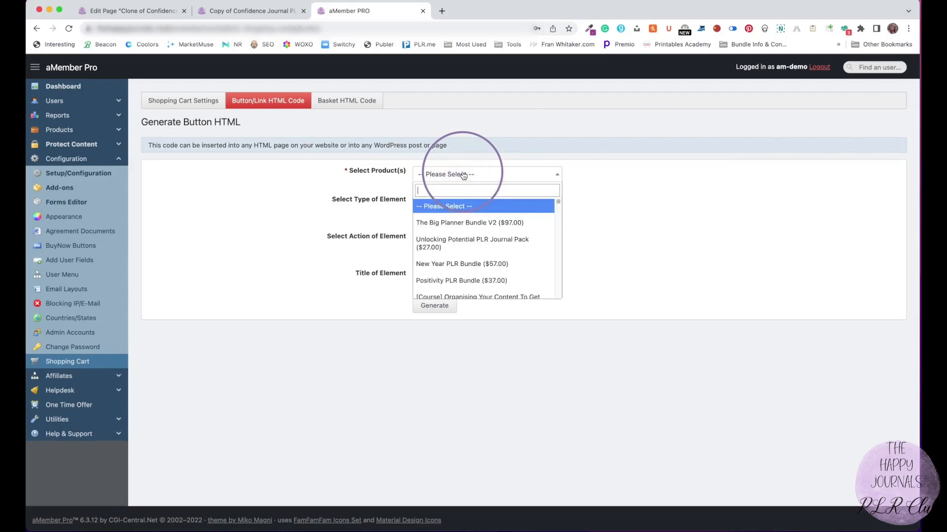
click(448, 223)
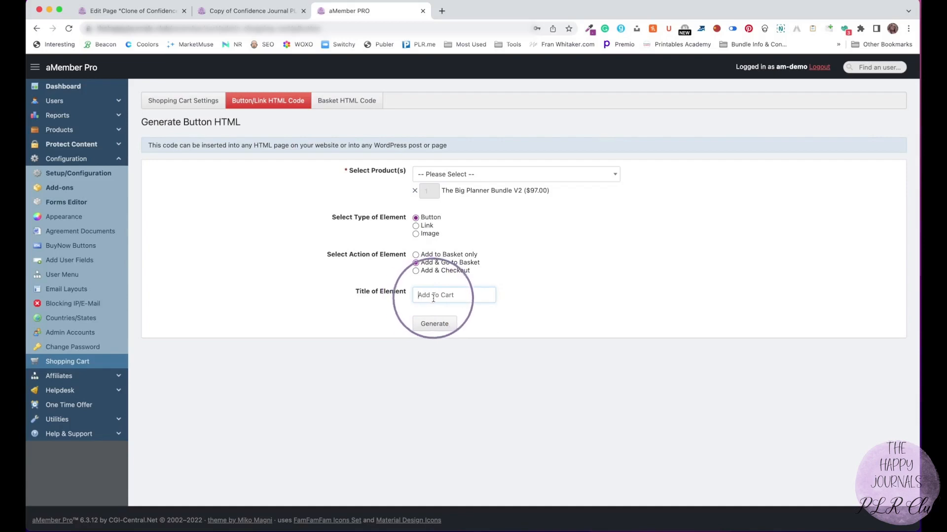
click(429, 326)
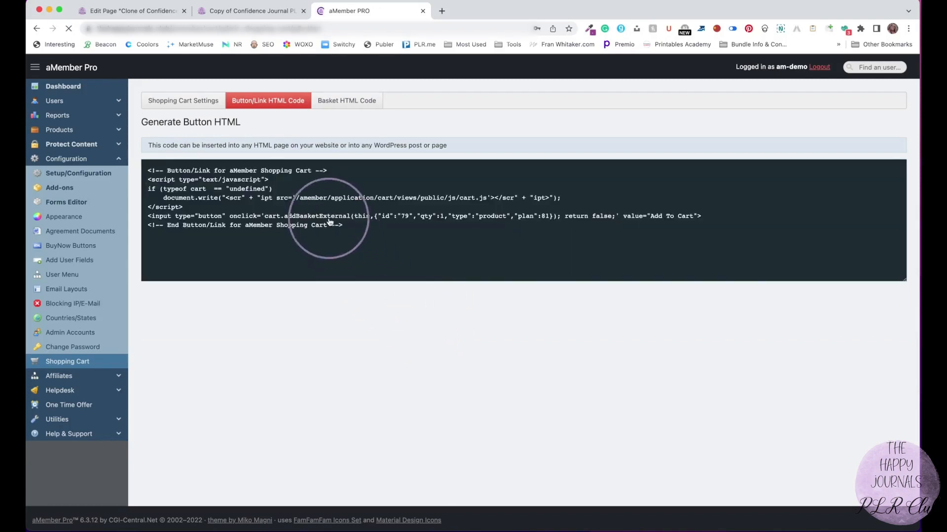
Copy the entire generated Add To Cart button code, including its opening and closing comments.
click(347, 227)
drag(346, 227, 138, 167)
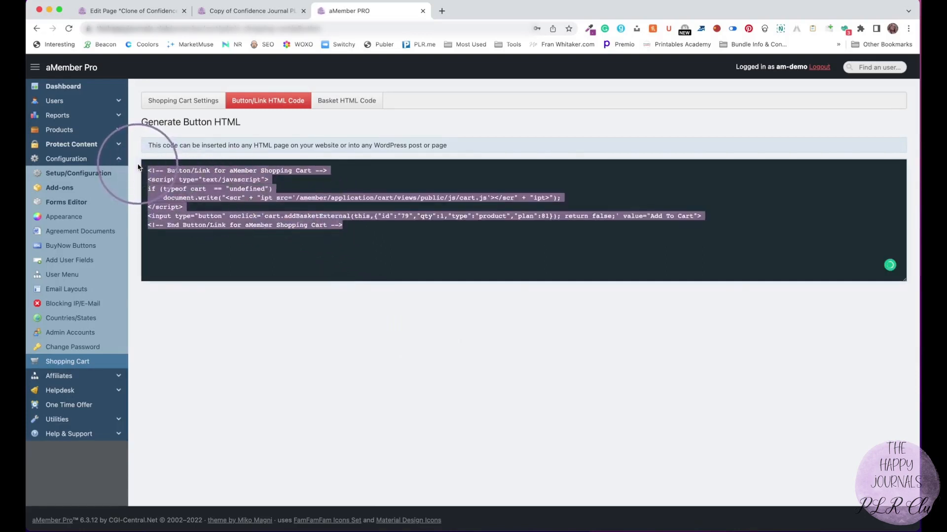
key(super+c)
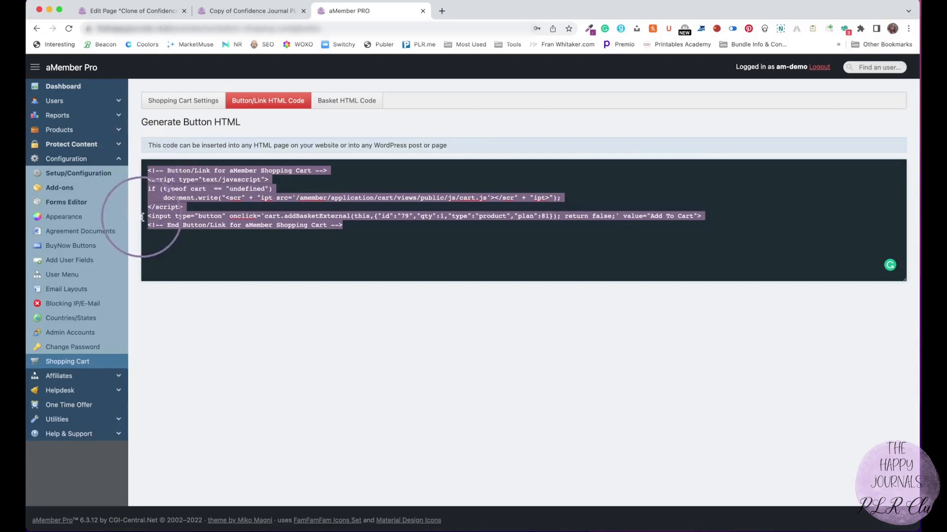
Switch to the Confidence Journal page editor and delete the pink Add to Cart element beneath "Buy Now for $27".
click(220, 12)
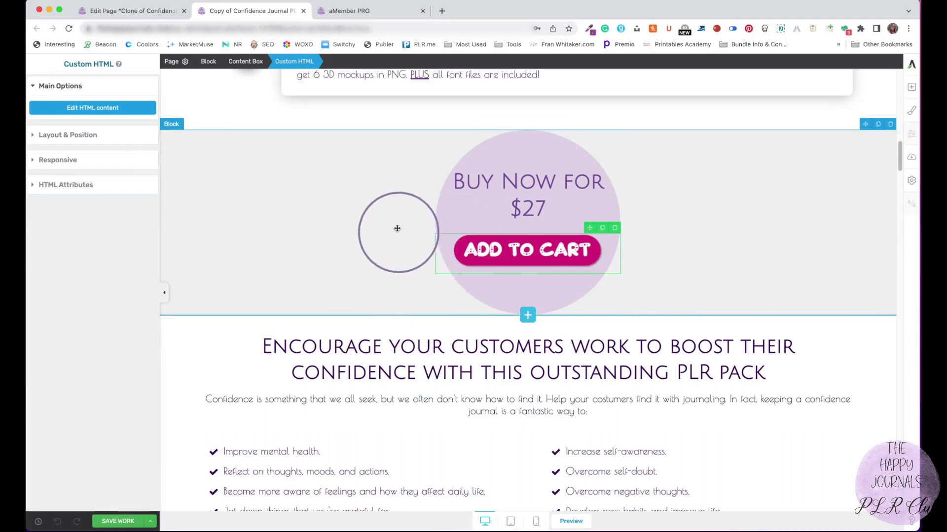
scroll(389, 215, up, 2)
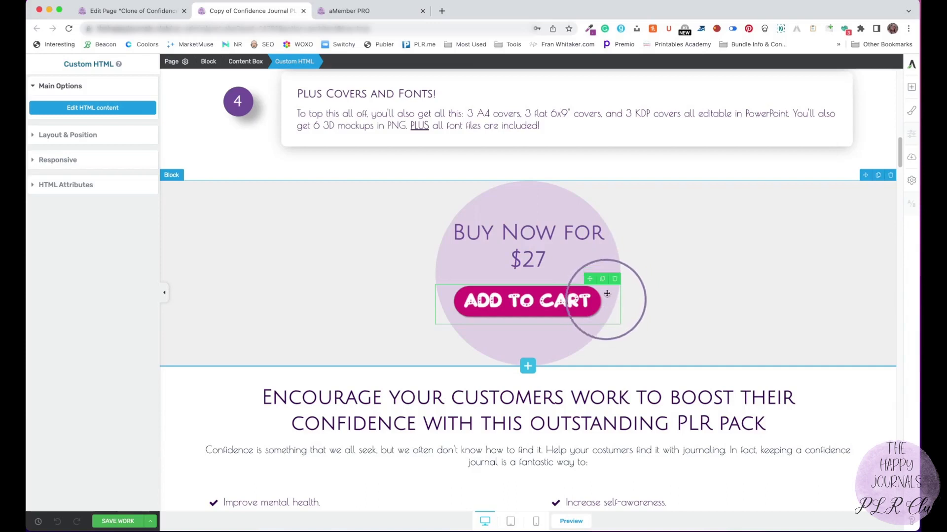
click(614, 280)
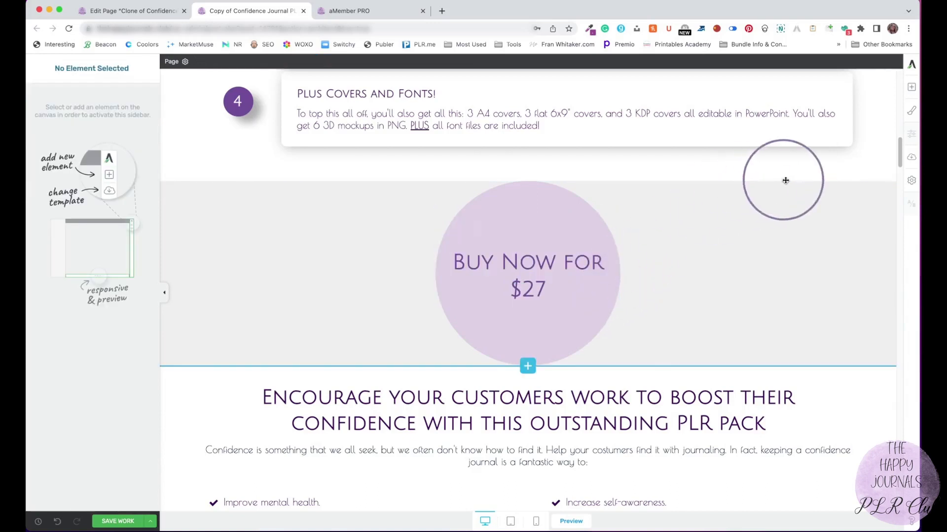
Insert a Custom HTML element beneath "Buy Now for $27" containing the copied aMember cart button code.
click(911, 87)
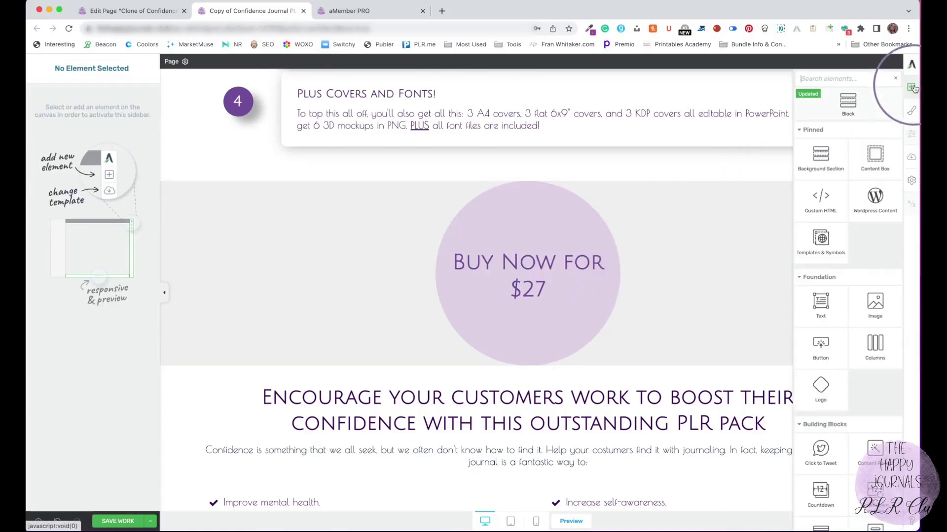
drag(819, 217, 515, 300)
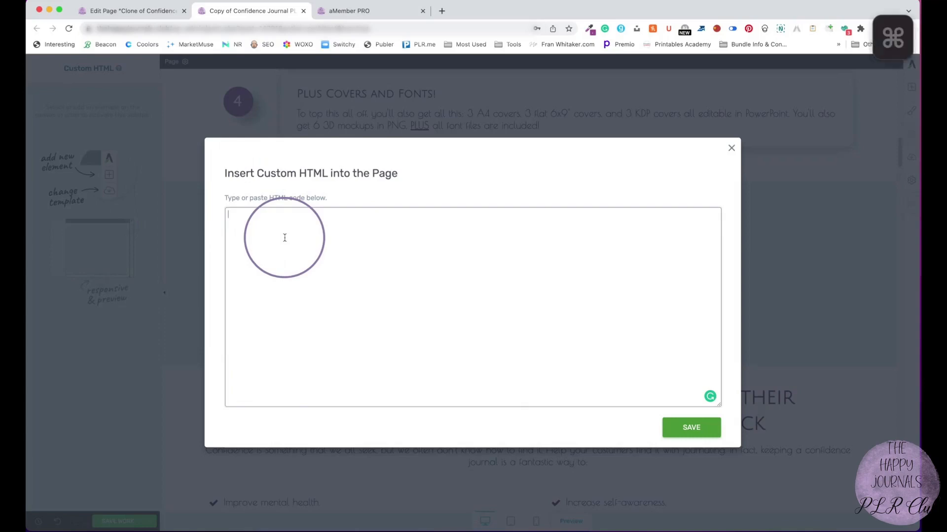
key(super+v)
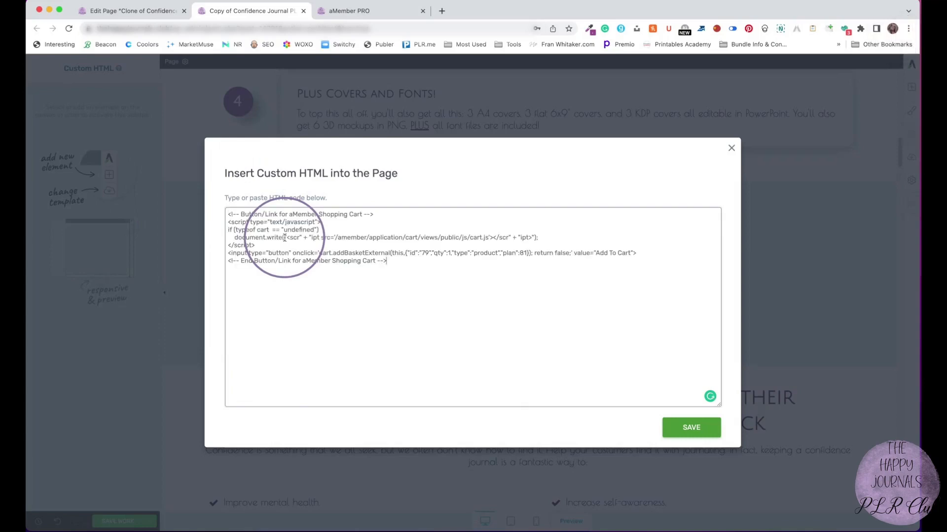
click(686, 426)
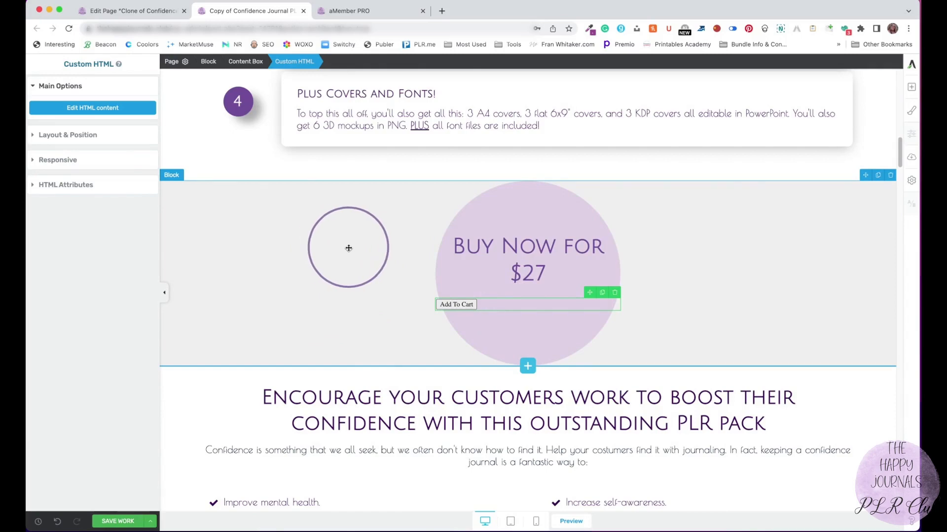
Look over the sales page sections above and below the Buy Now block containing the plain Add To Cart button.
click(184, 419)
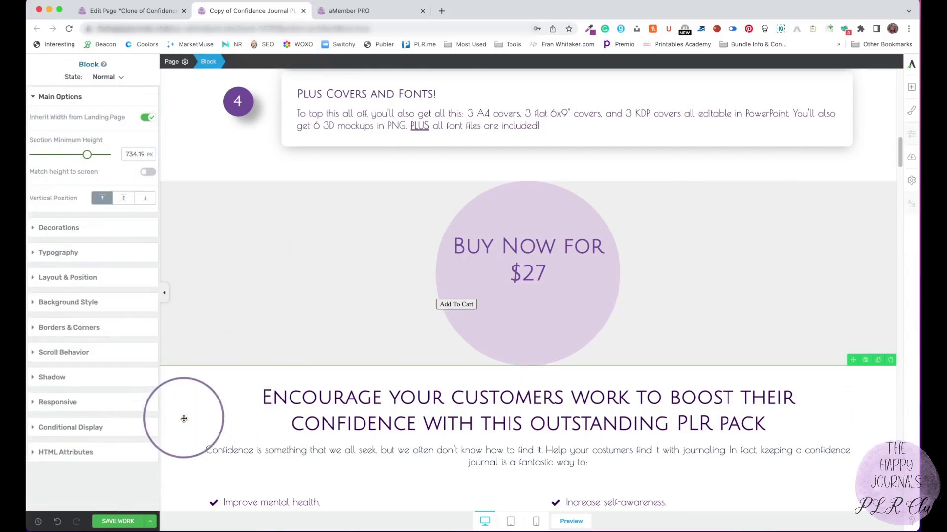
scroll(184, 419, down, 3)
scroll(184, 419, down, 2)
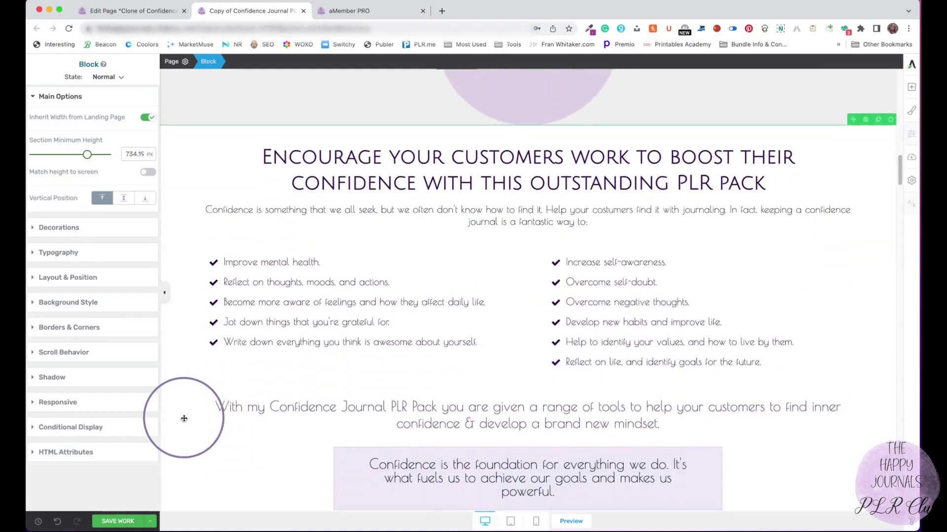
scroll(183, 419, up, 4)
scroll(184, 419, up, 2)
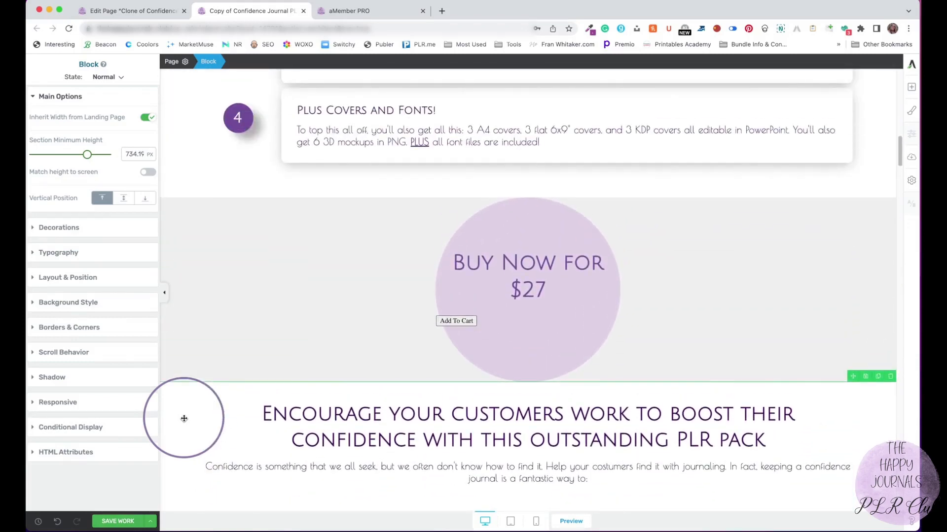
scroll(184, 419, up, 3)
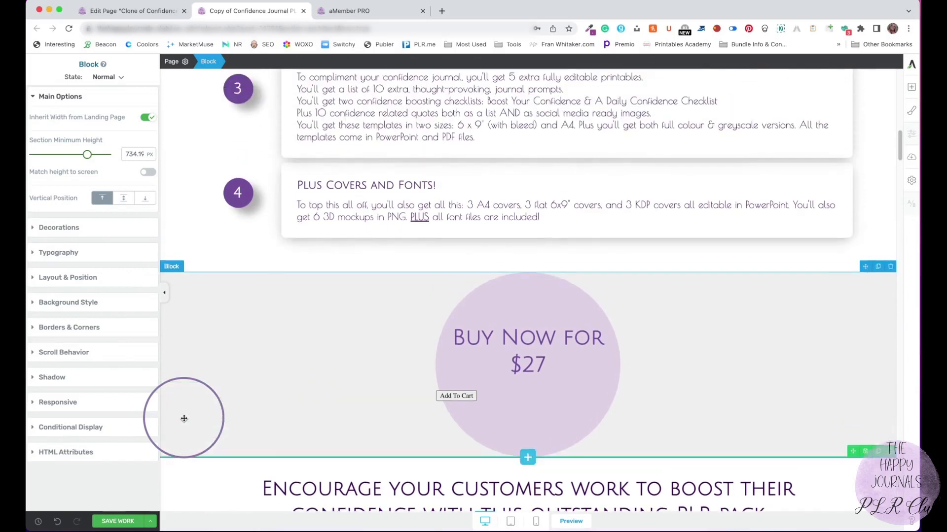
scroll(184, 419, up, 1)
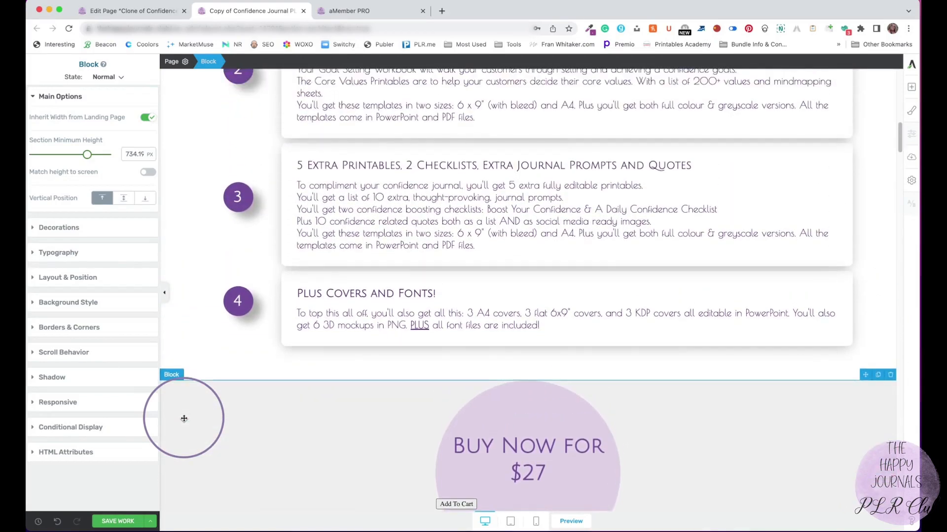
scroll(184, 419, down, 1)
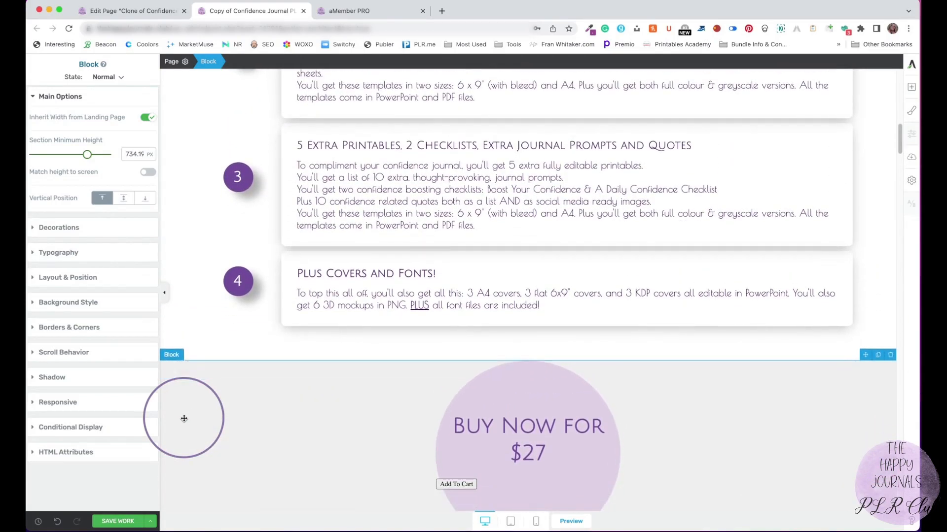
scroll(184, 418, down, 4)
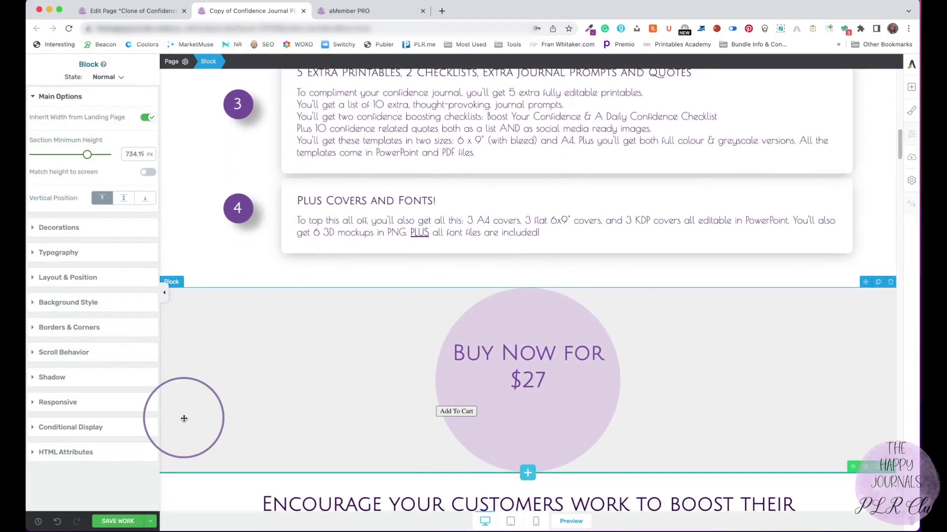
scroll(184, 418, down, 5)
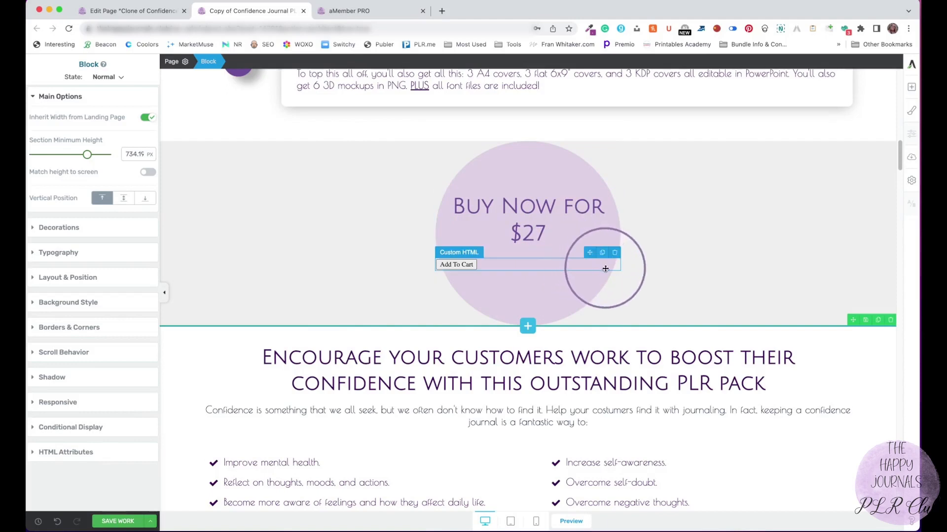
Replace the Custom HTML element beneath "Buy Now for $27" with a Button element using the saved Product button style.
click(614, 253)
drag(820, 359, 525, 262)
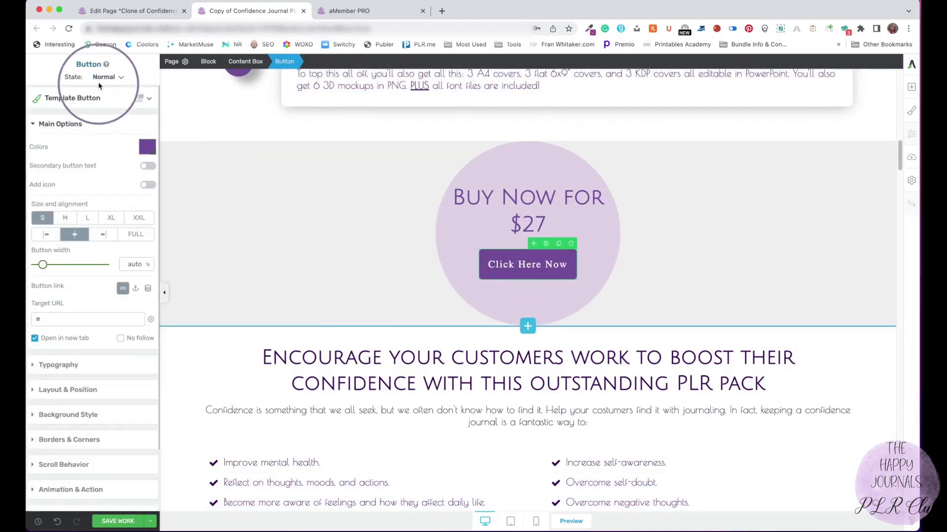
click(121, 100)
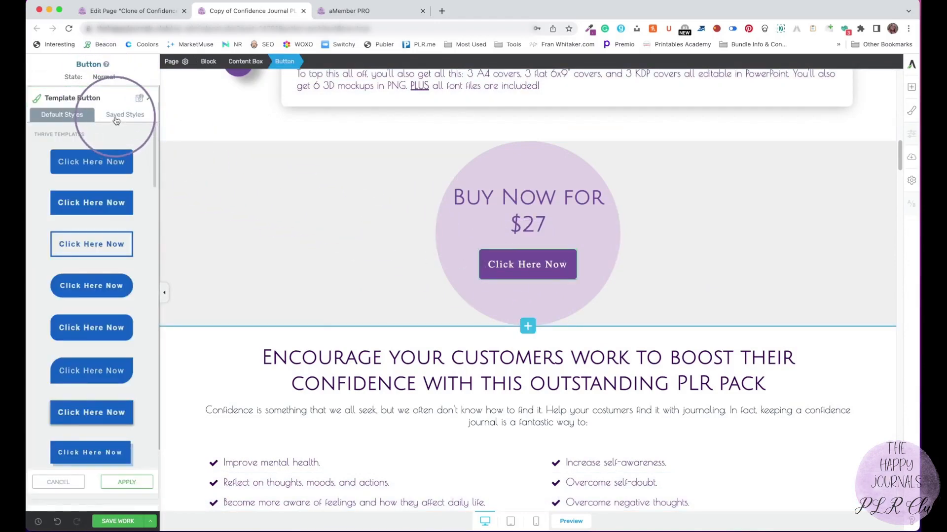
click(116, 117)
click(78, 160)
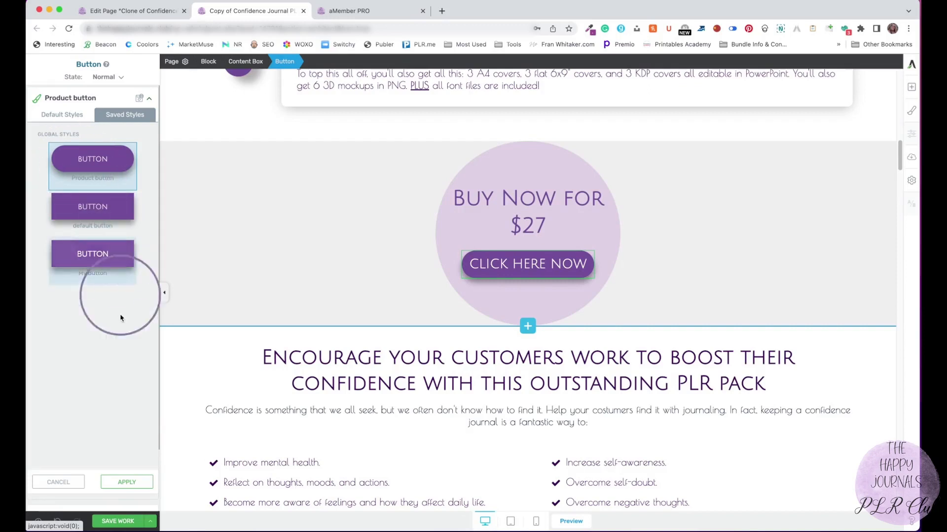
click(131, 481)
click(69, 365)
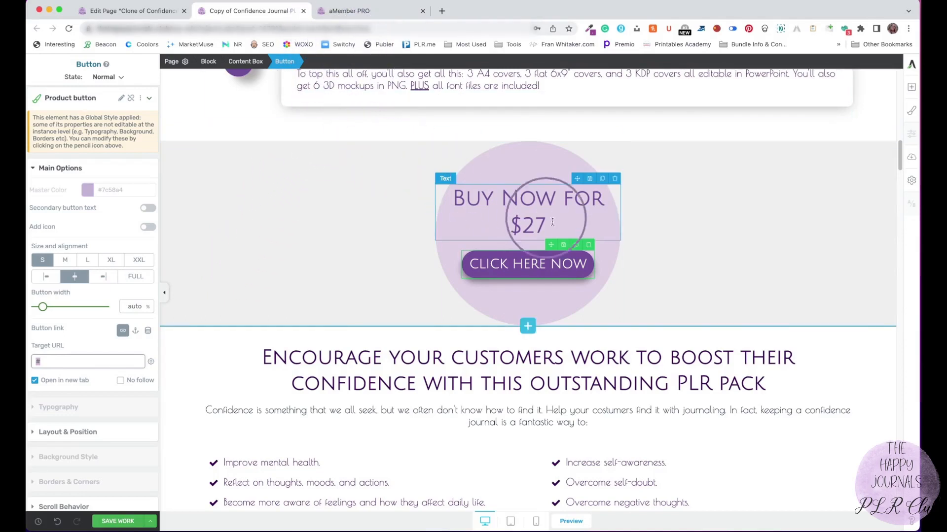
Switch to aMember Pro and start a new signup form in the Forms Editor.
click(333, 14)
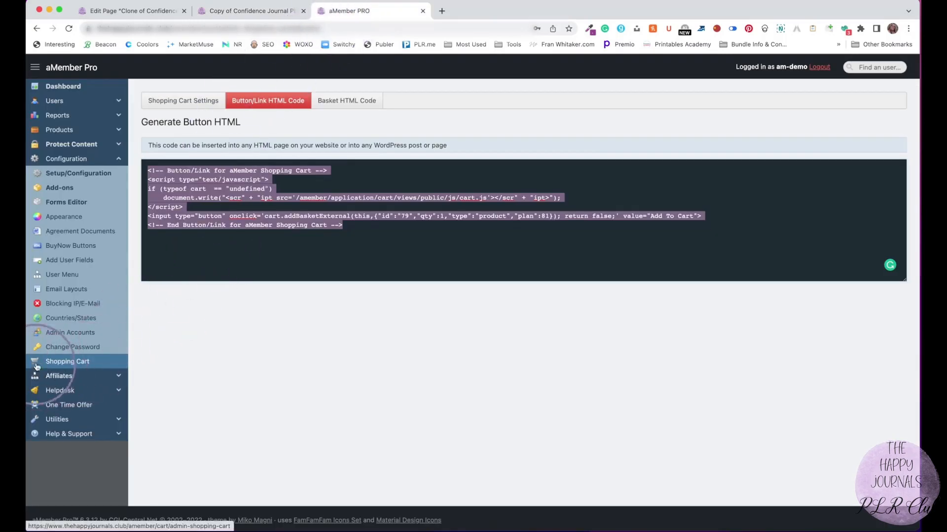
click(52, 200)
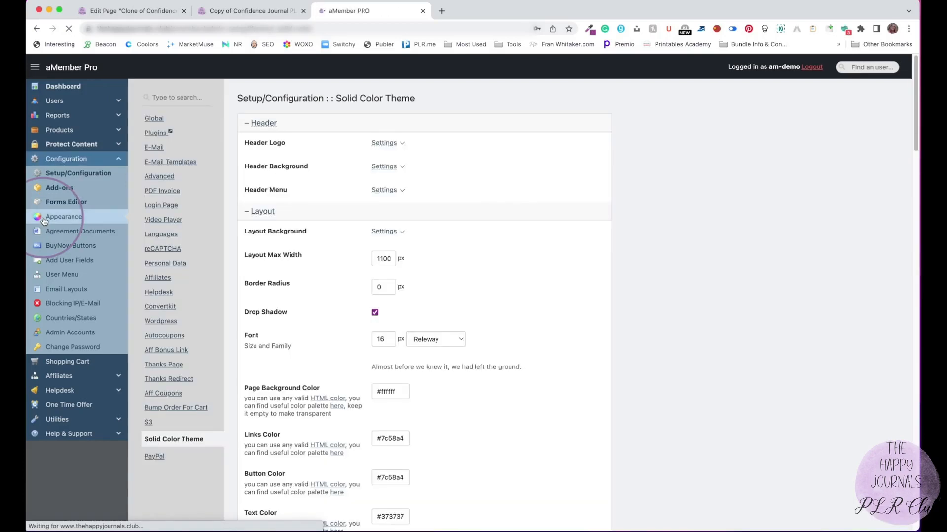
click(65, 204)
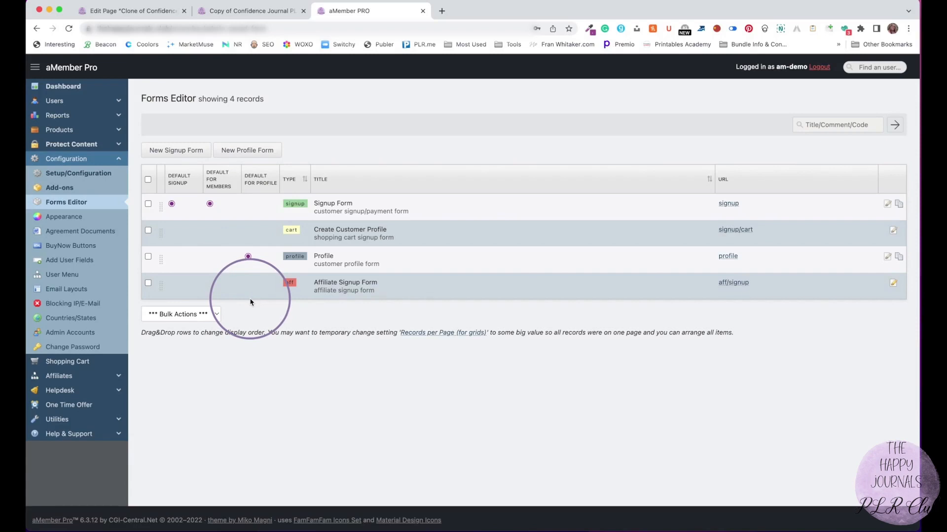
click(169, 154)
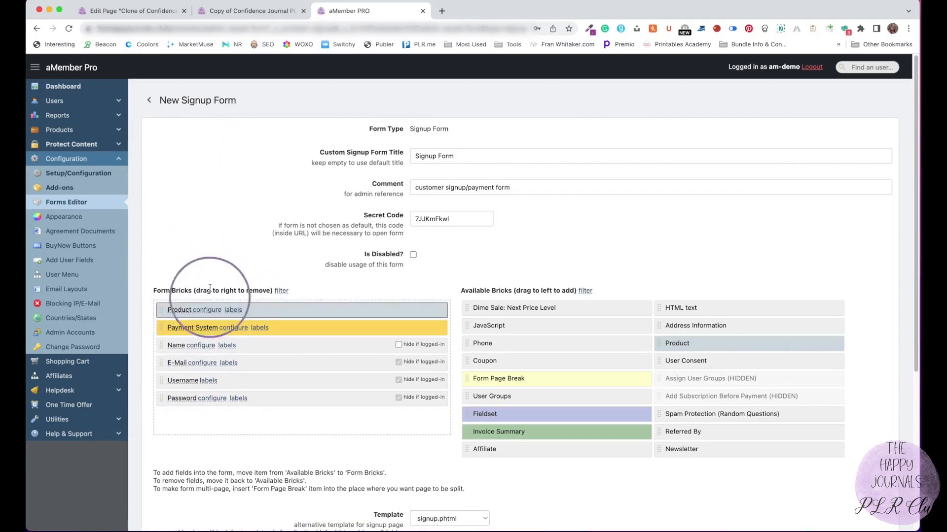
Set the new signup form's custom title to "Buy it".
click(459, 150)
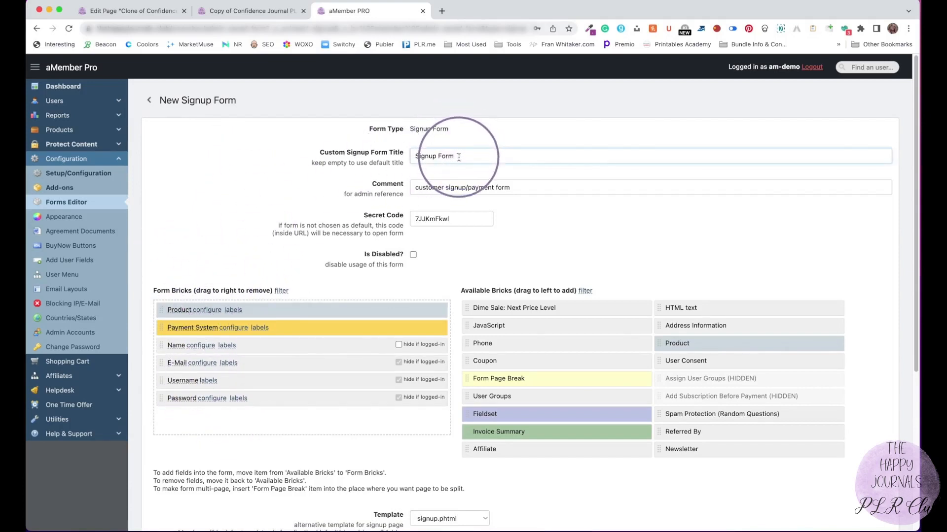
drag(458, 157, 441, 149)
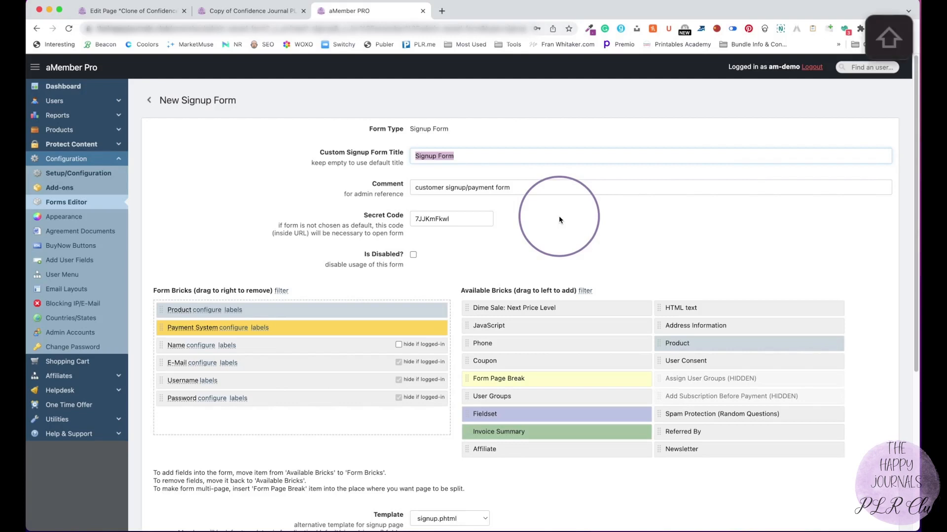
text(Buy it)
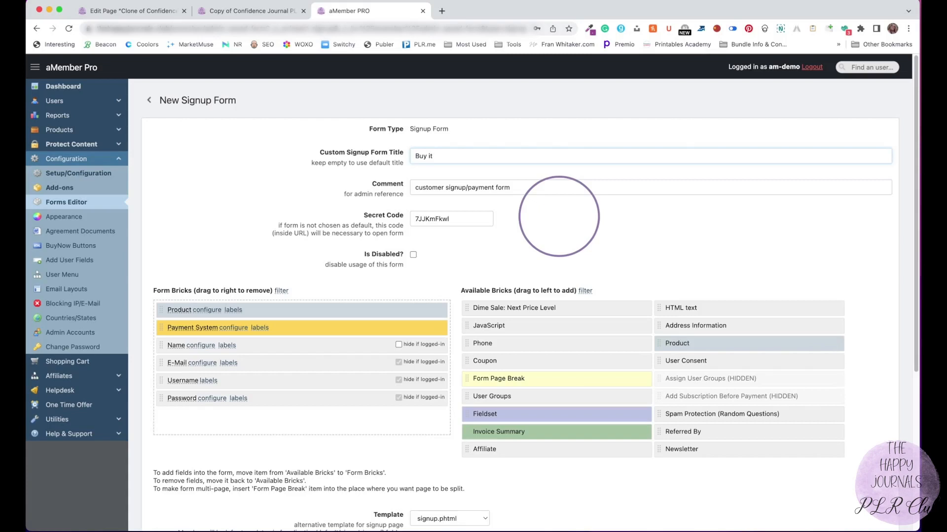
Review the new signup form's comment, secret code and form bricks.
click(533, 187)
drag(527, 185, 475, 190)
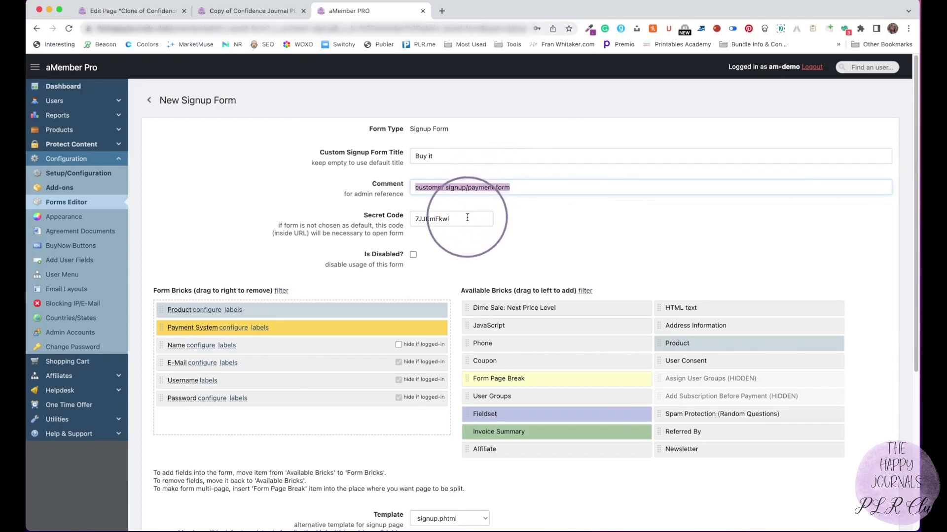
double_click(434, 218)
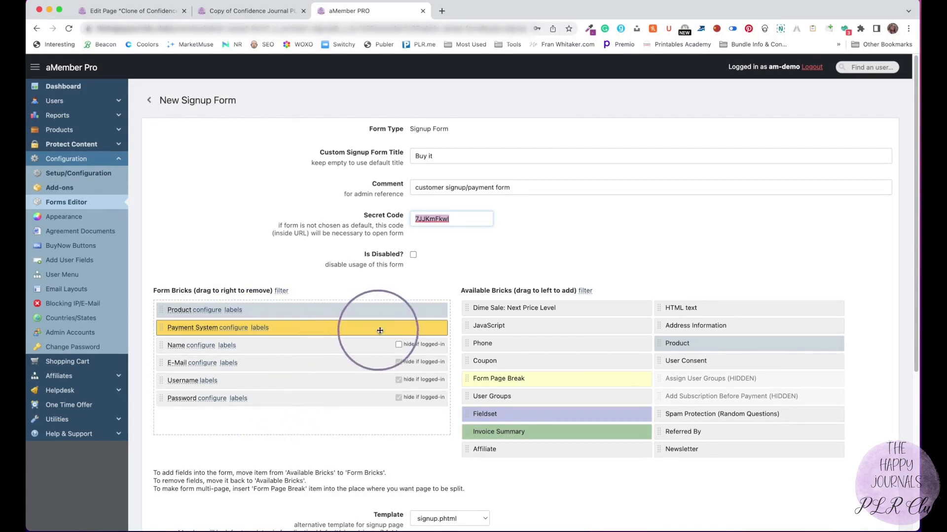
mouse_move(390, 346)
mouse_down()
mouse_move(344, 394)
mouse_move(377, 333)
mouse_move(376, 344)
mouse_up()
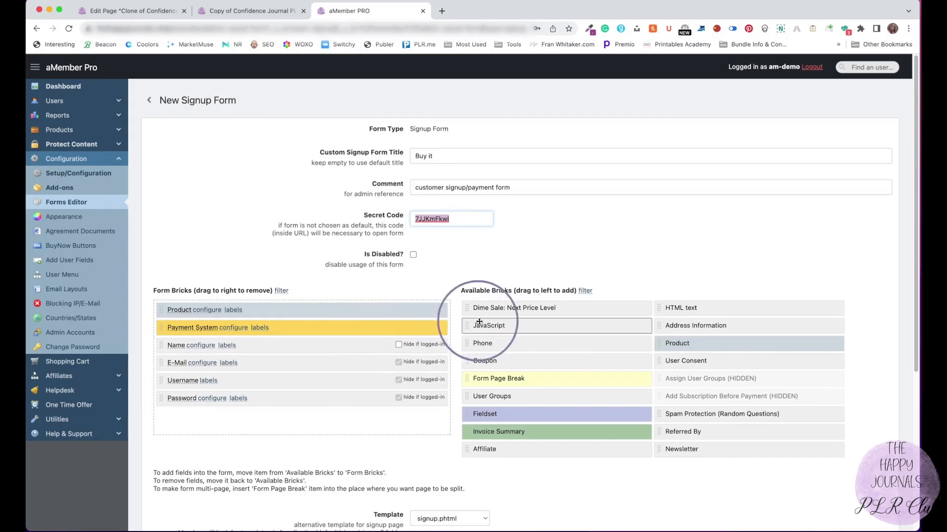
Hide the Name brick for logged-in users and add the Coupon brick to the form below Password.
mouse_move(492, 324)
mouse_down()
mouse_move(480, 332)
mouse_move(487, 324)
mouse_up()
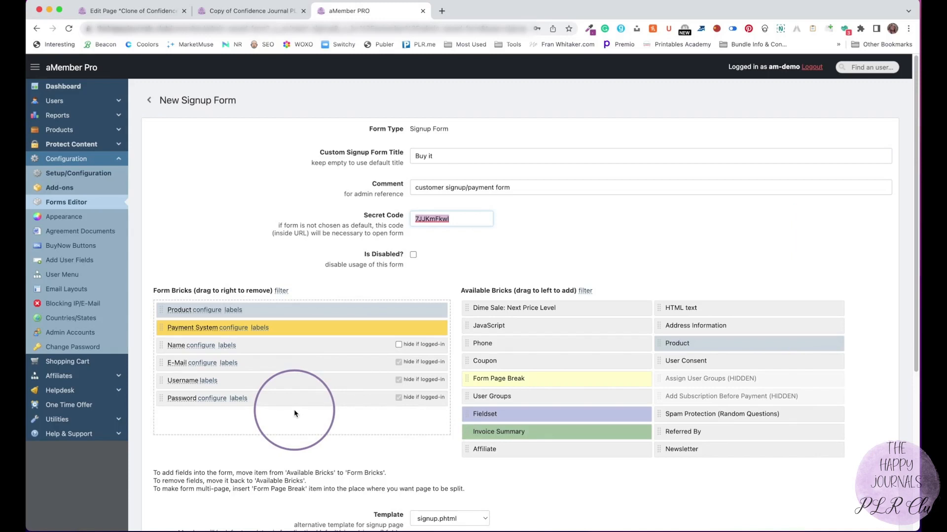
click(399, 345)
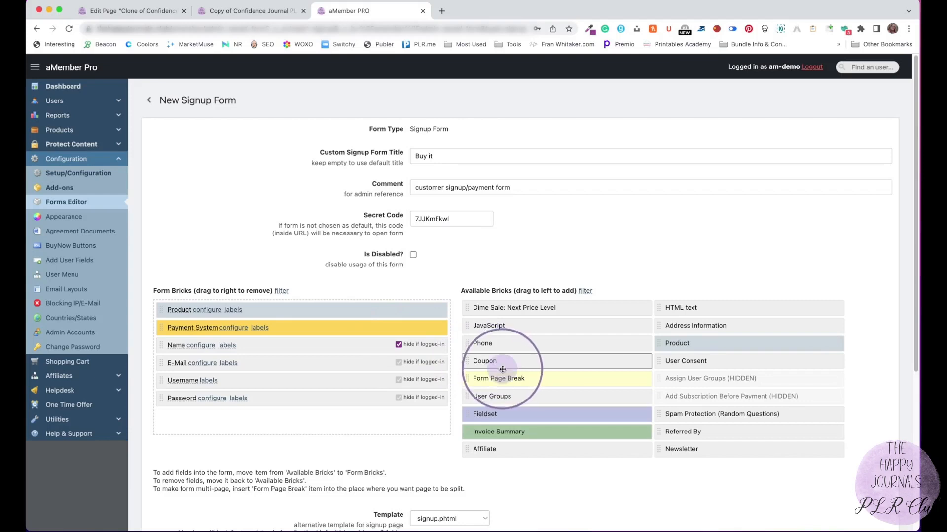
drag(502, 369, 355, 444)
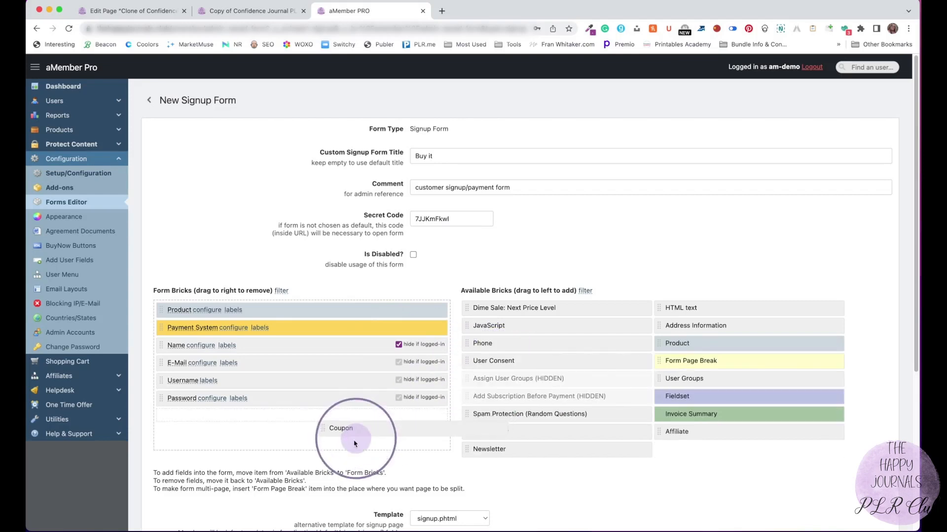
drag(355, 444, 201, 424)
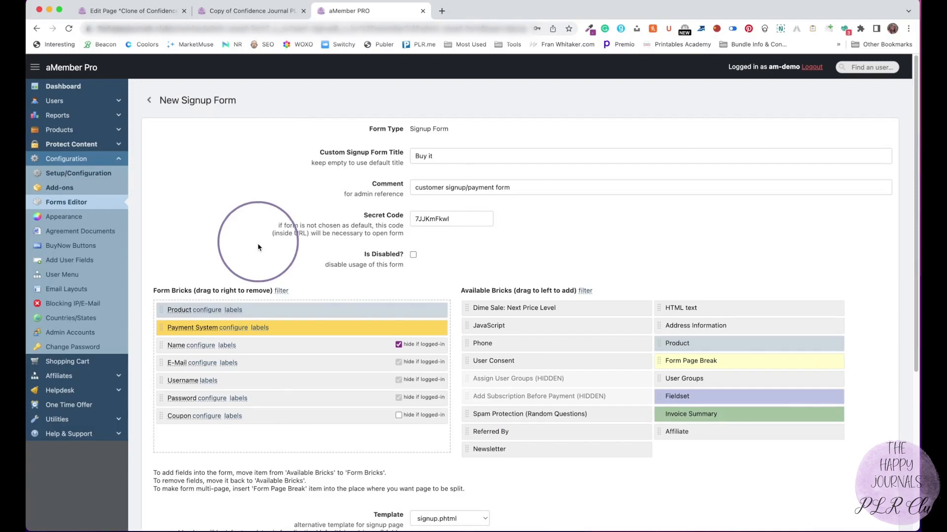
Configure the form's Product brick to display only selected products, choosing The Big Planner Bundle V2.
click(219, 311)
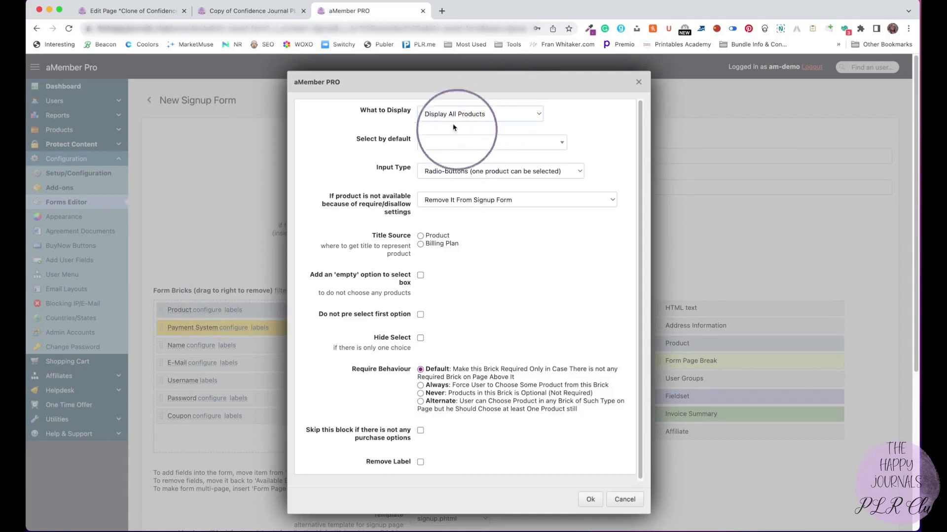
click(441, 115)
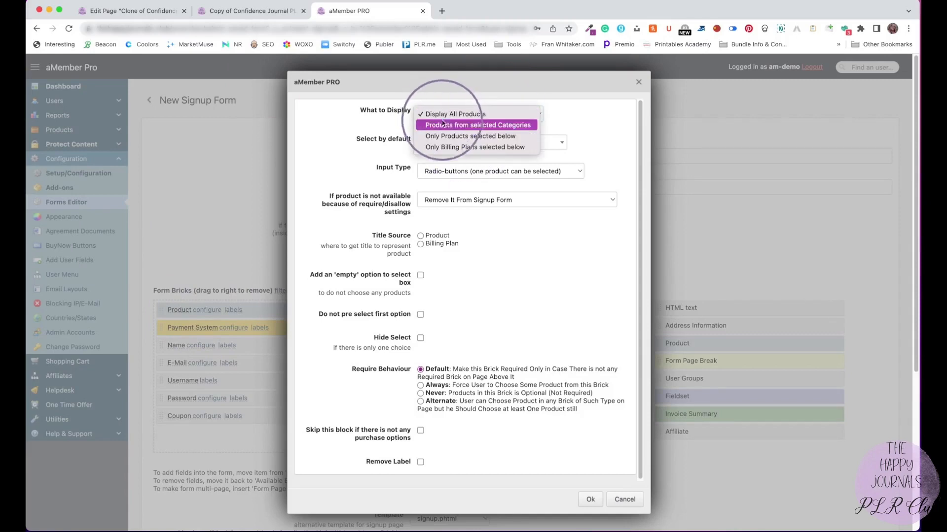
click(439, 137)
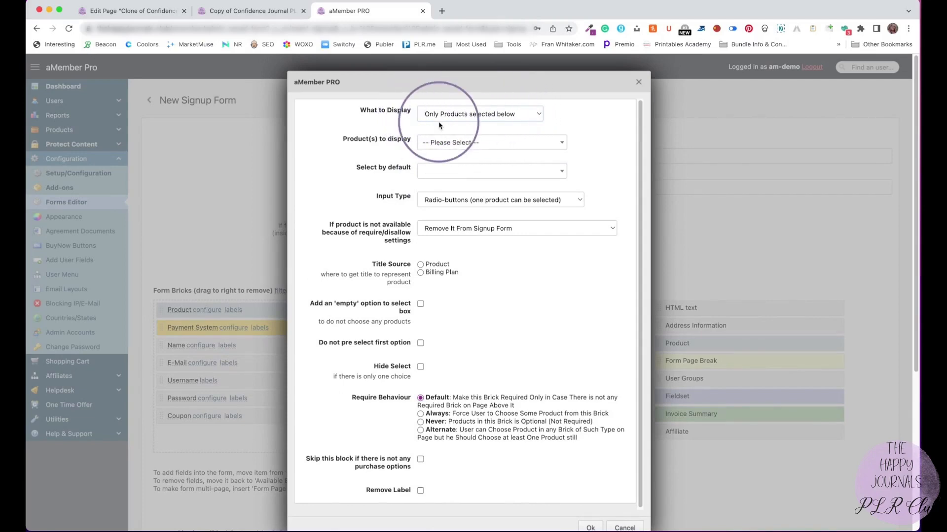
click(426, 142)
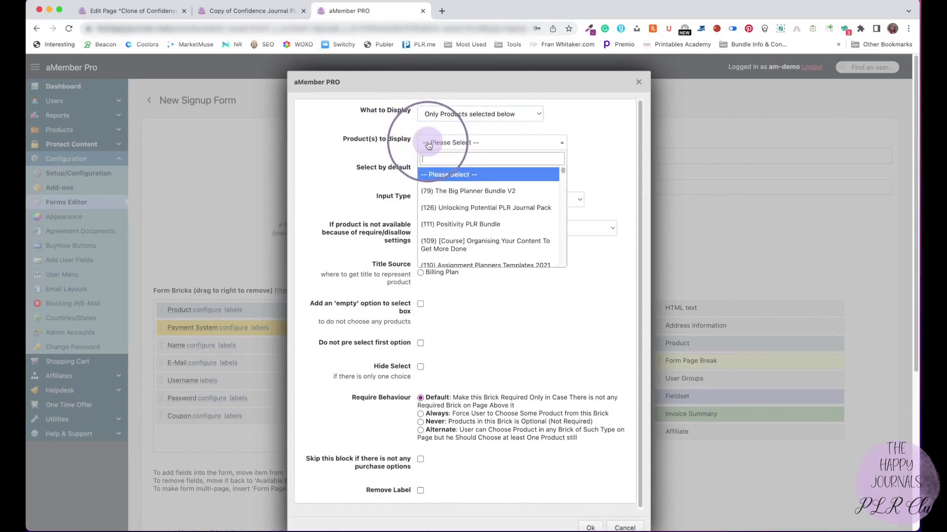
click(442, 189)
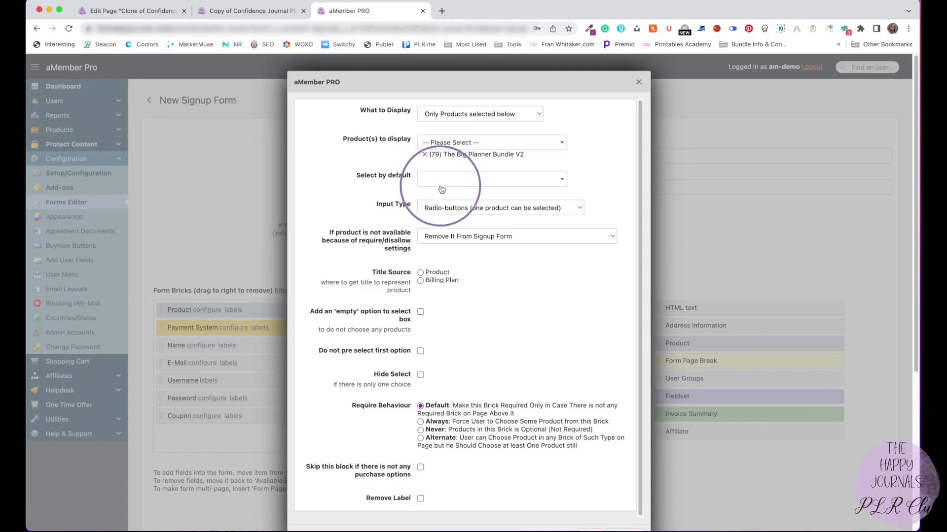
Make The Big Planner Bundle V2's default billing plan the preselected option and accept the Product brick's configuration.
click(439, 181)
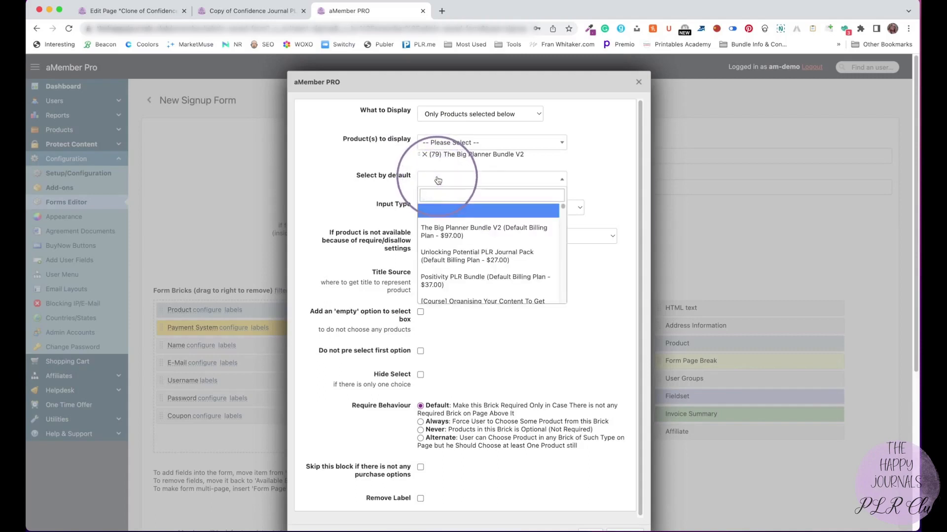
click(443, 232)
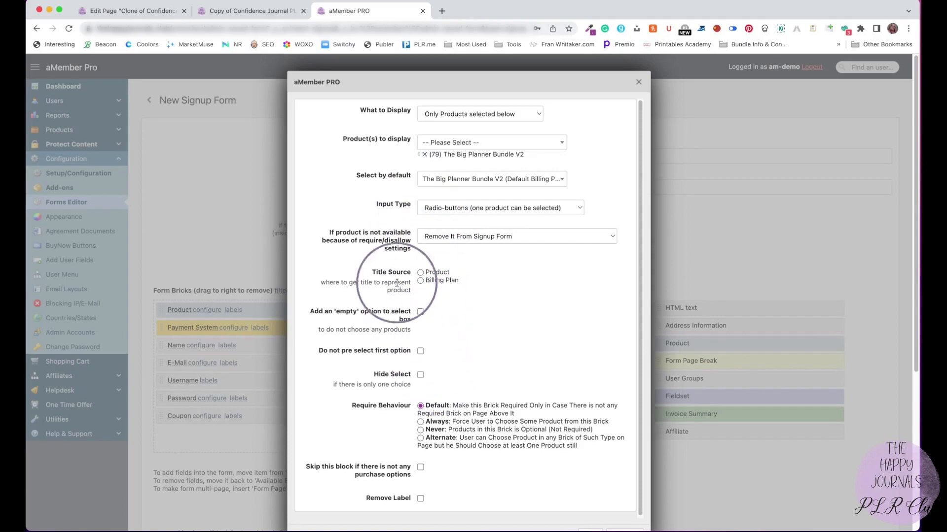
scroll(399, 400, down, 1)
scroll(397, 404, down, 5)
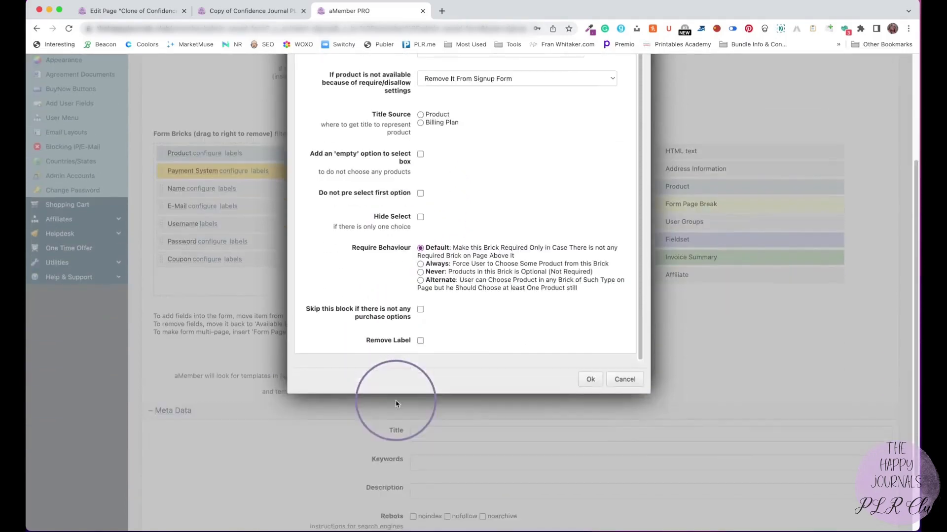
click(590, 302)
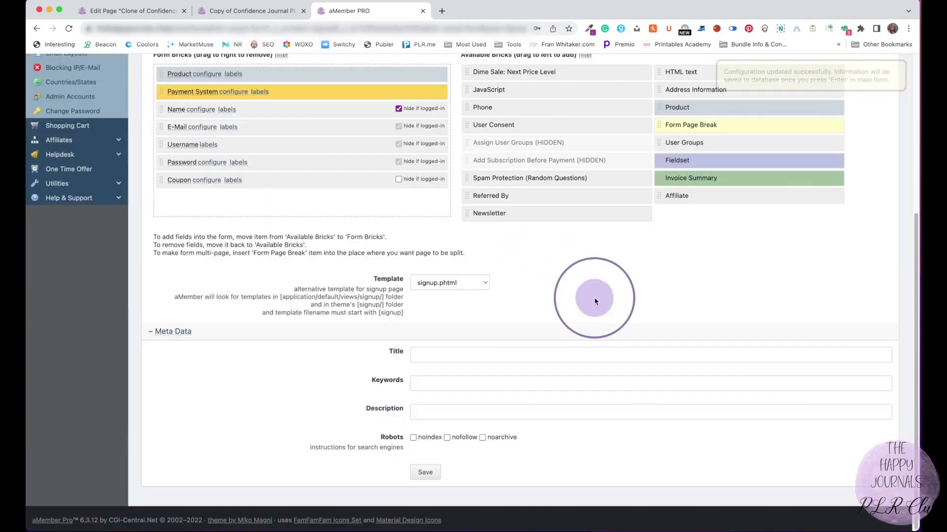
Save the new signup form and copy the link address of the "Buy it" form.
click(442, 474)
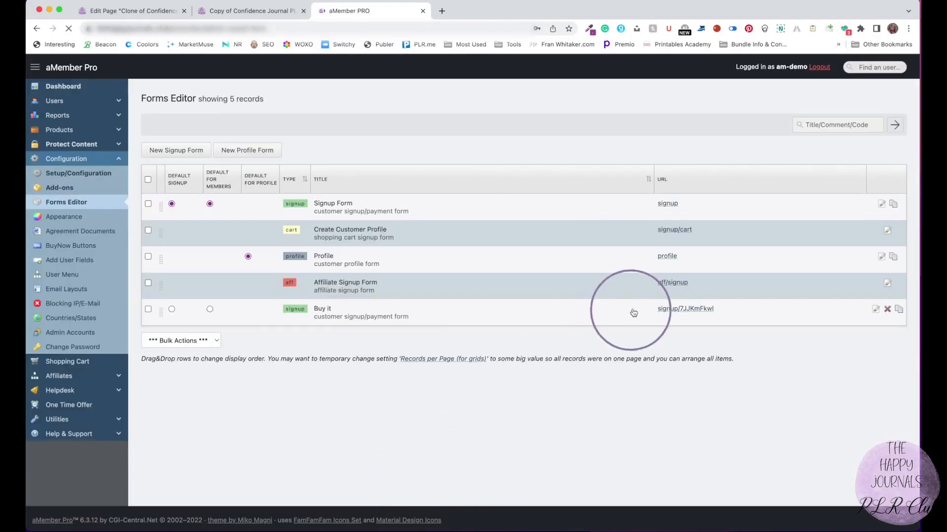
right_click(669, 309)
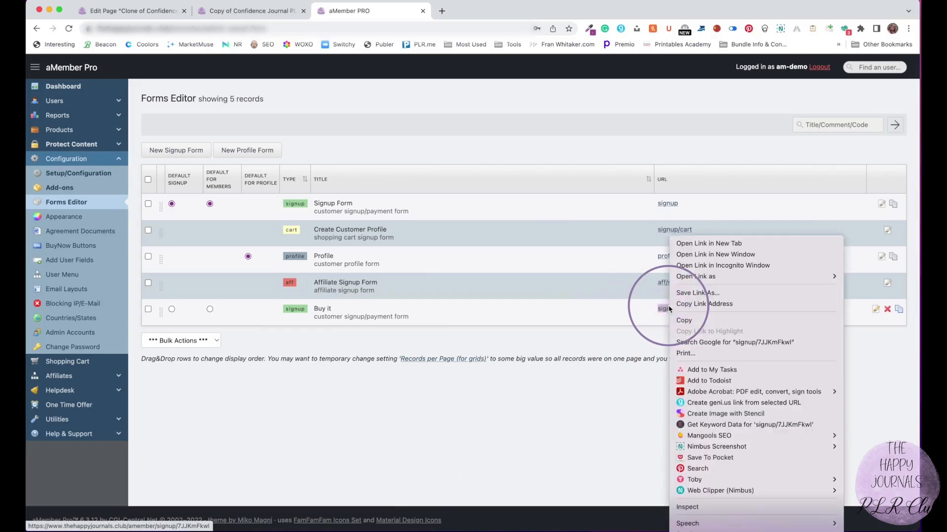
click(702, 304)
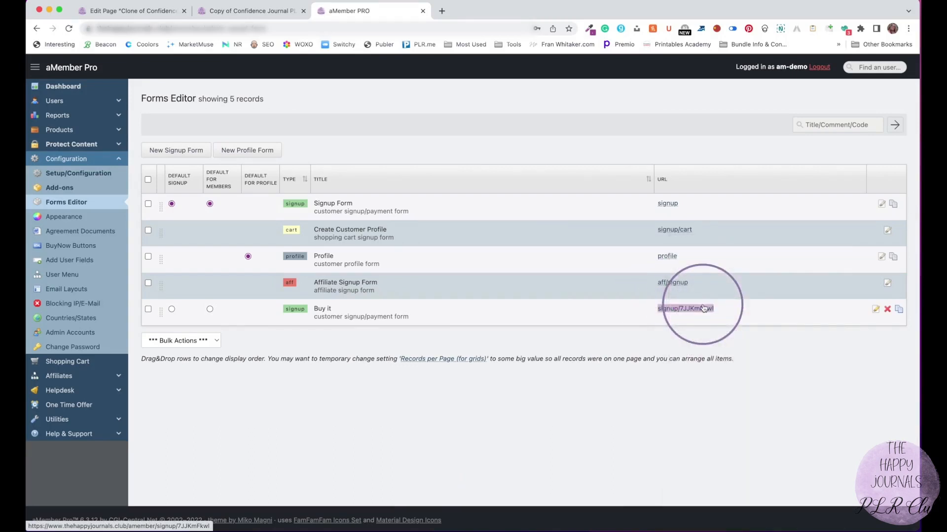
click(765, 374)
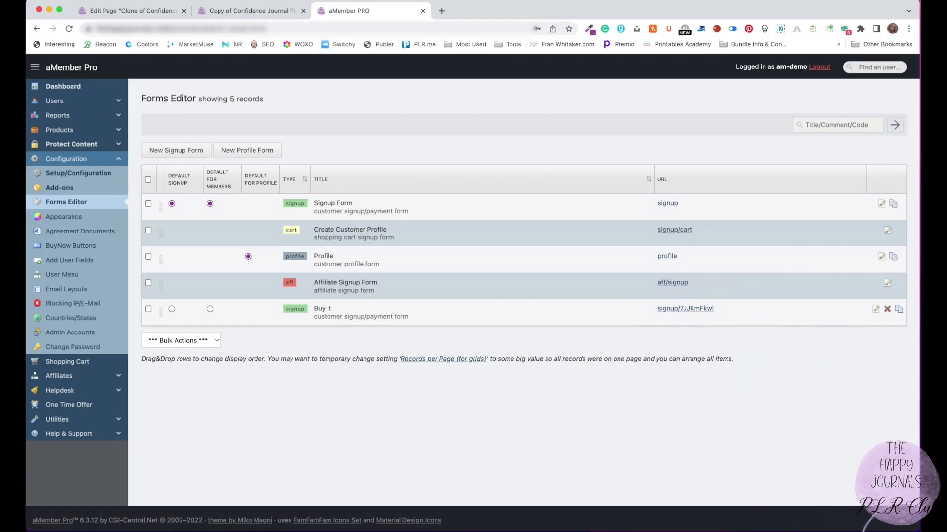
Switch to the Chrome incognito window, load the copied signup link and review the form's fields.
mouse_move(881, 531)
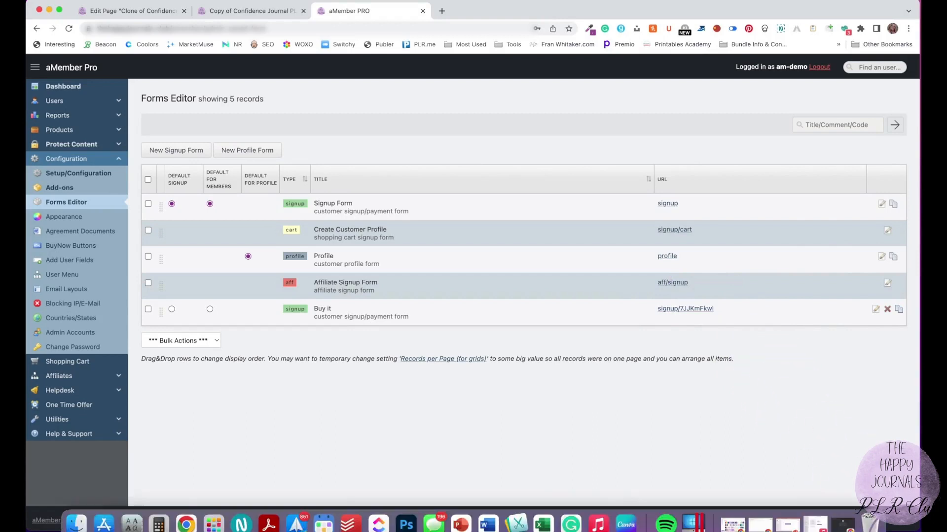
click(841, 528)
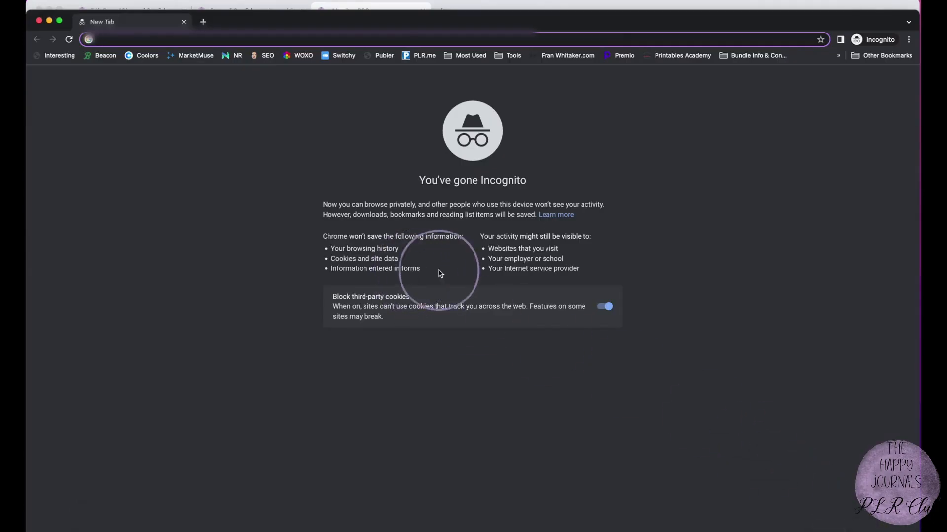
key(super)
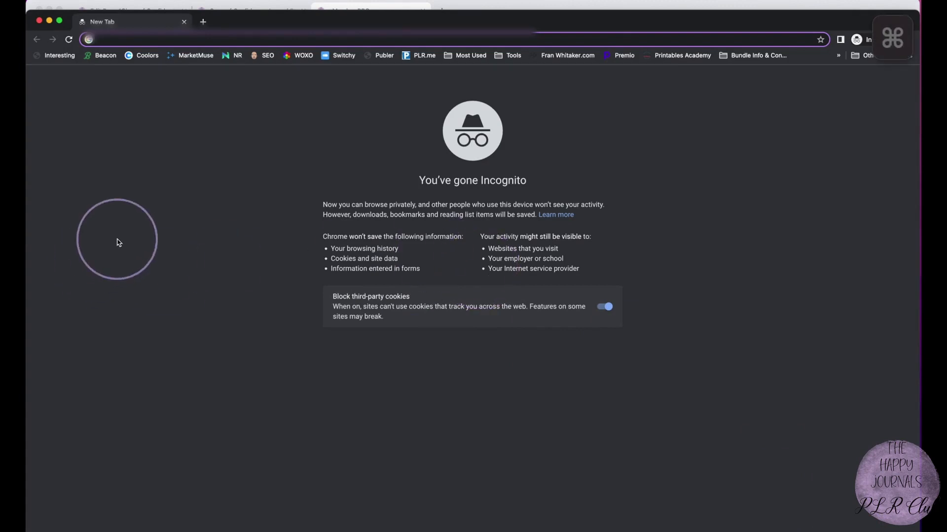
key(super+v)
key(Return)
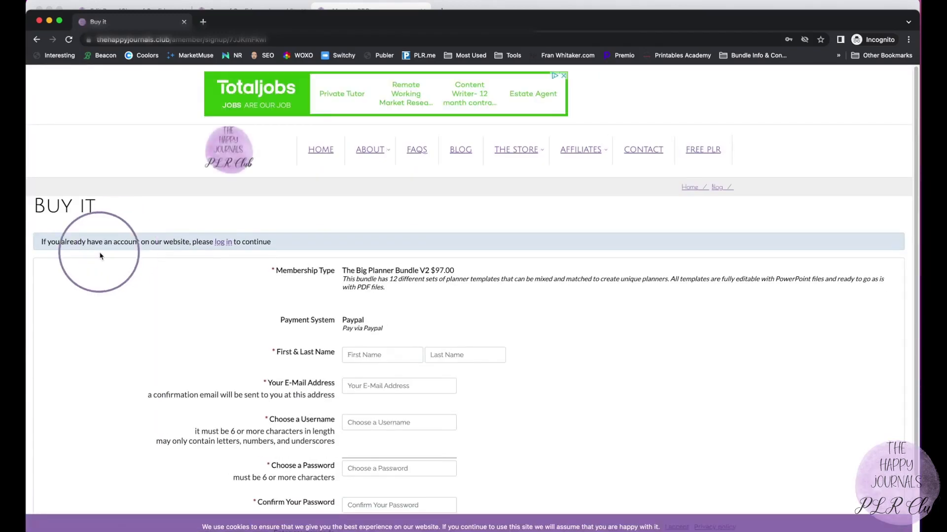
scroll(165, 202, down, 1)
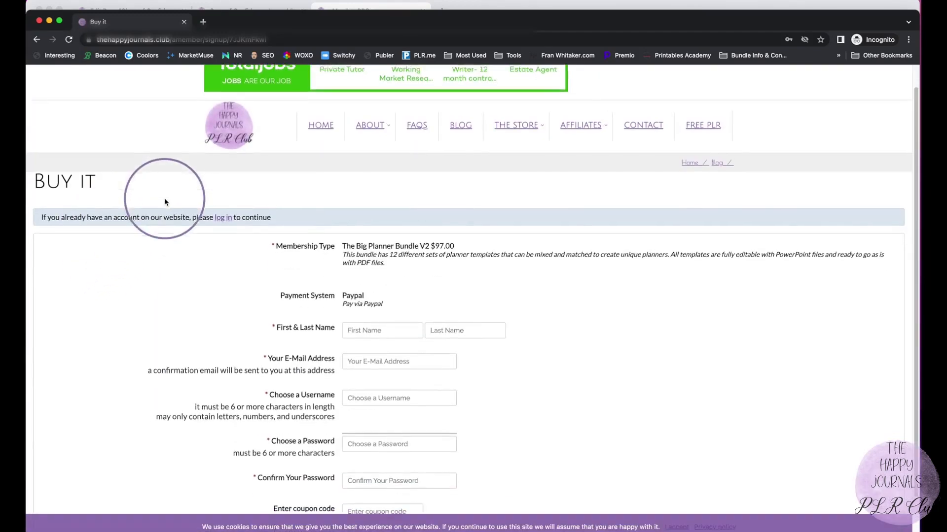
scroll(166, 202, down, 2)
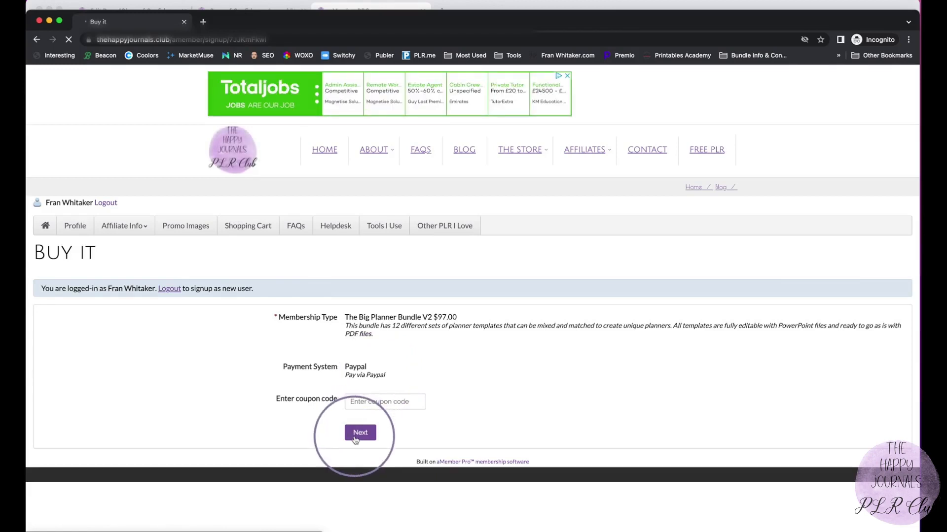
Continue from the "Buy it" form to the PayPal checkout, return to the form and minimise the incognito window.
click(356, 439)
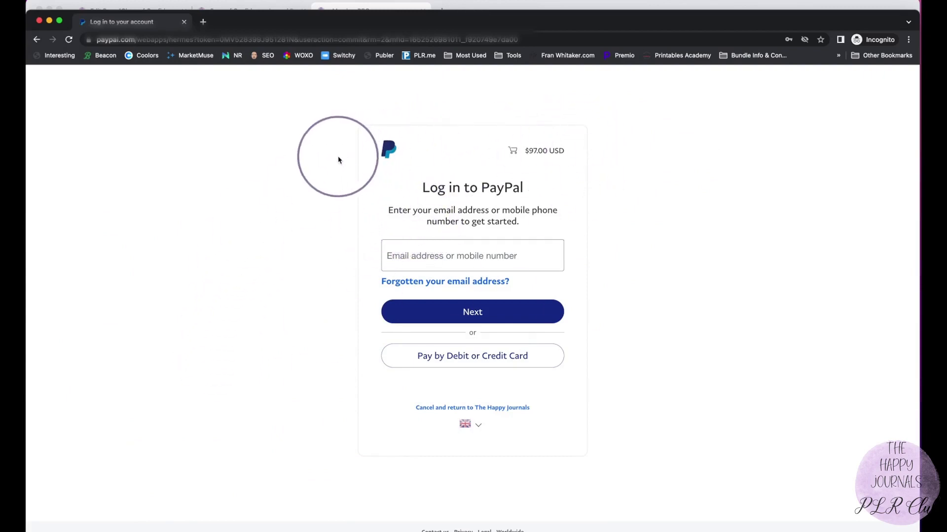
click(34, 41)
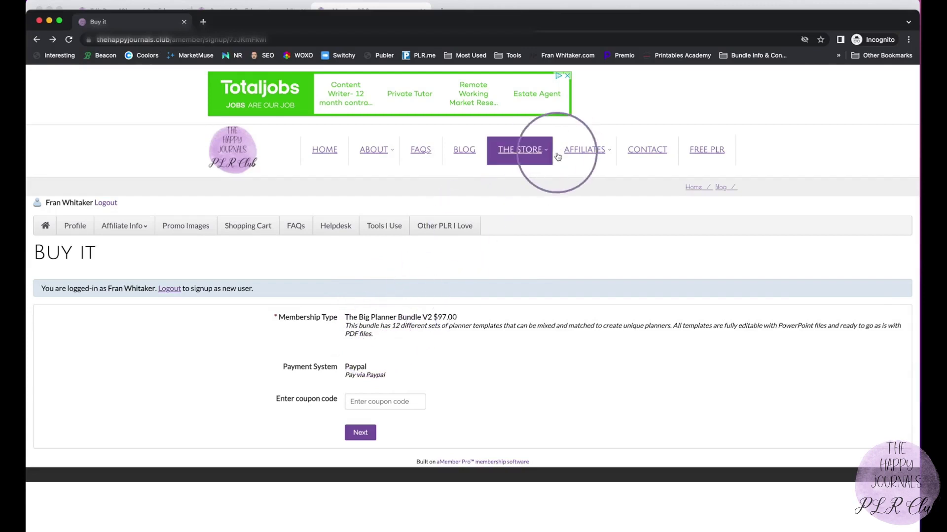
mouse_move(558, 156)
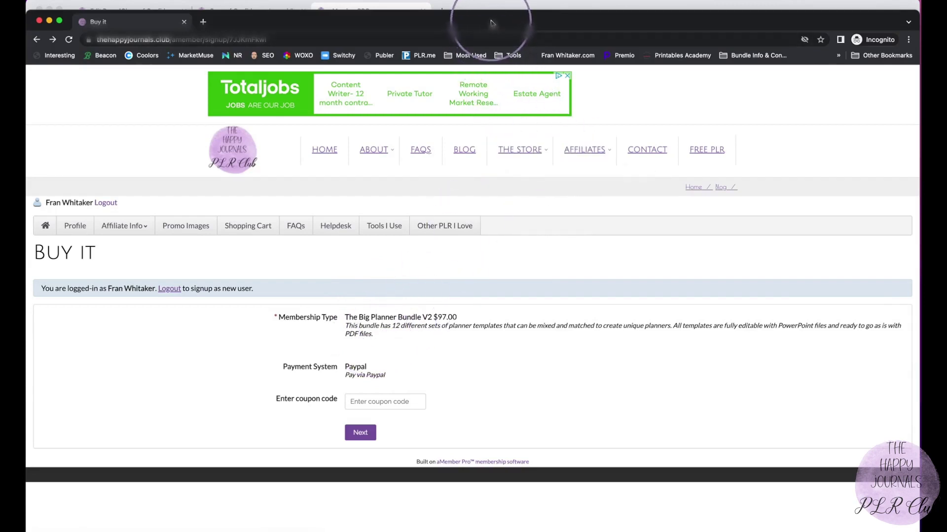
click(49, 21)
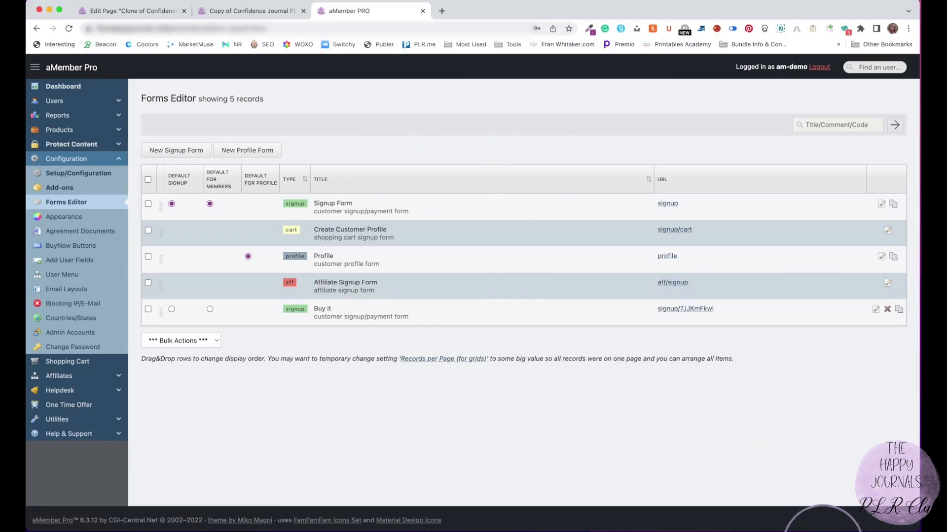
Switch to the "sale buttons" presentation in PowerPoint and draw a rectangle about 4.6" wide and 0.6" high on the blank second slide.
mouse_move(778, 524)
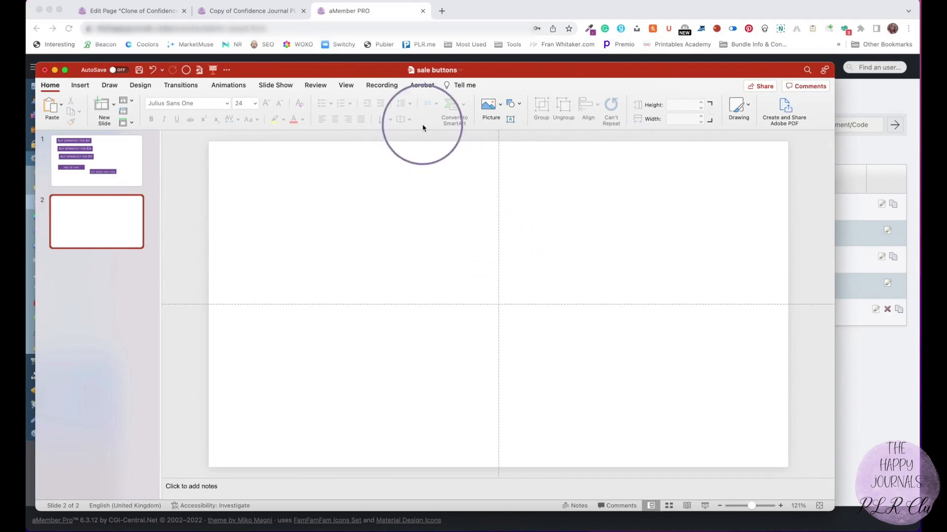
drag(362, 75, 381, 47)
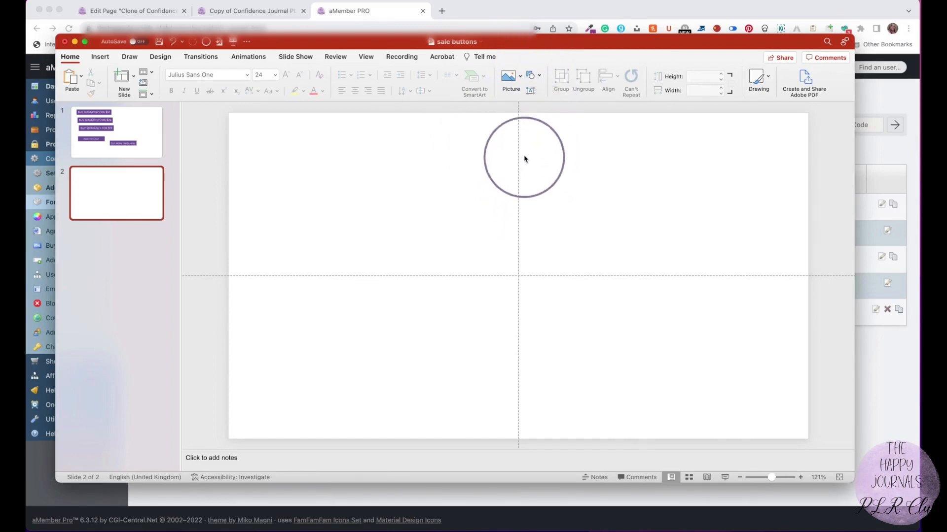
click(531, 79)
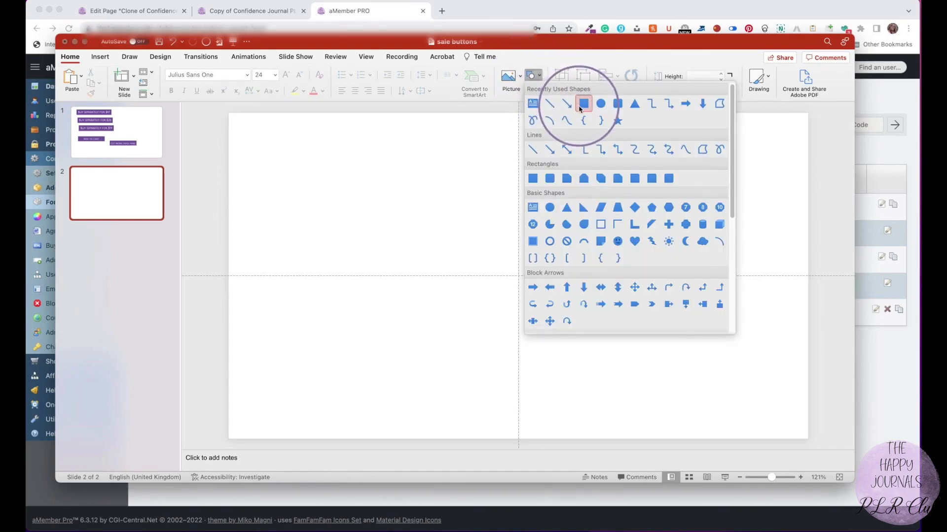
click(531, 76)
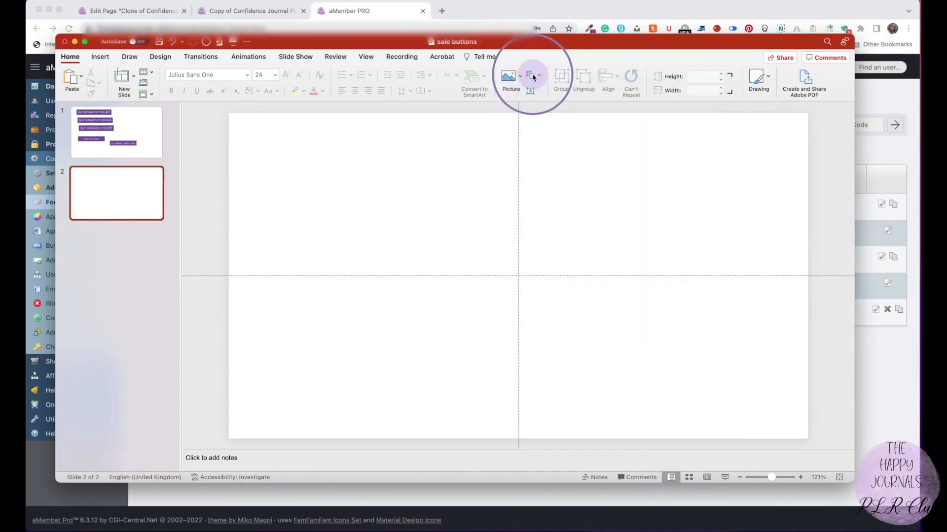
click(532, 76)
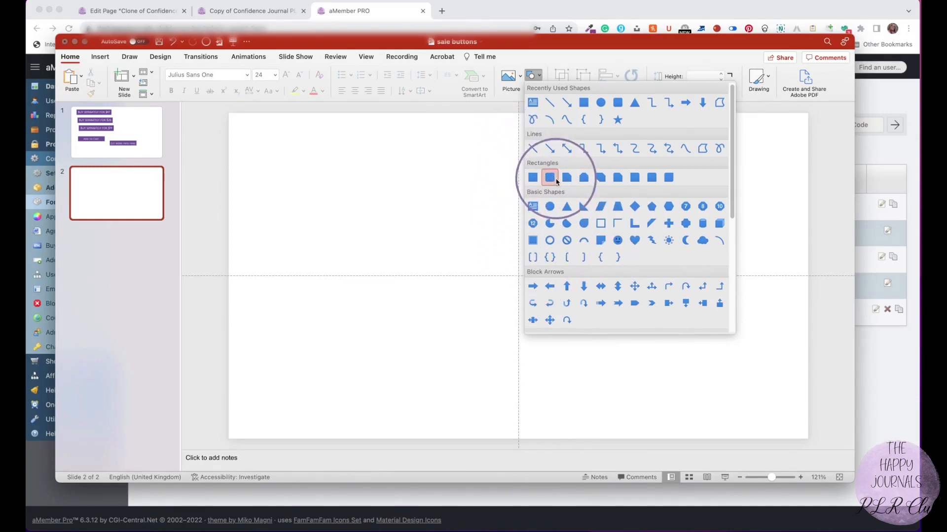
scroll(550, 179, down, 3)
scroll(556, 182, up, 3)
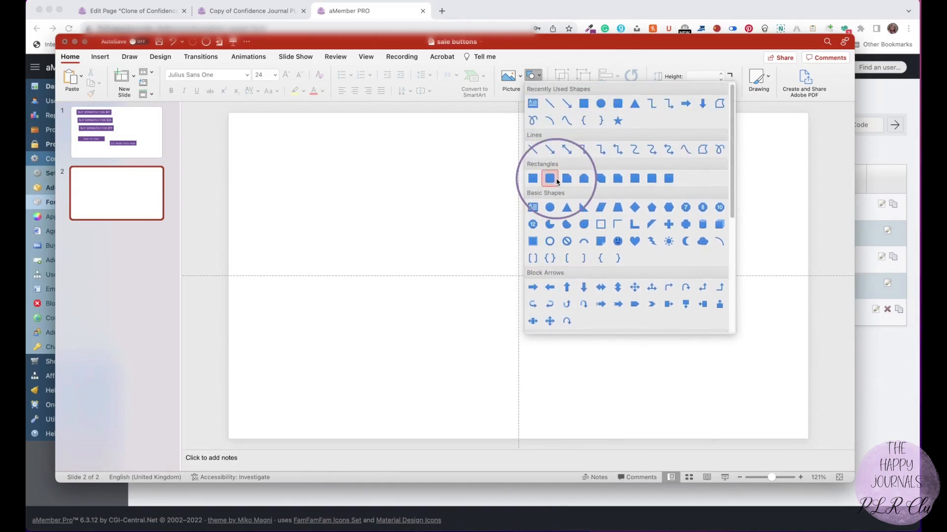
click(535, 78)
click(535, 78)
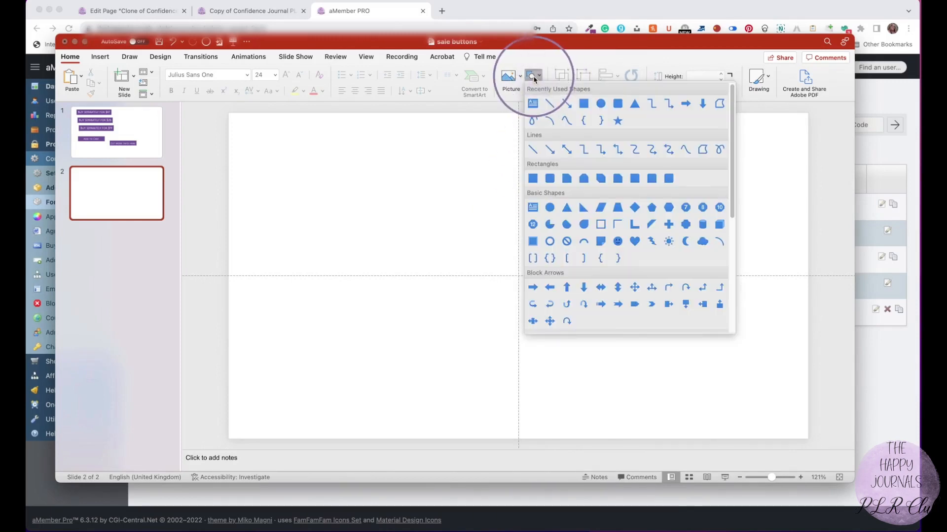
click(582, 112)
mouse_move(338, 205)
mouse_down()
mouse_move(407, 243)
mouse_move(452, 230)
mouse_move(498, 234)
mouse_move(496, 242)
mouse_move(540, 236)
mouse_up()
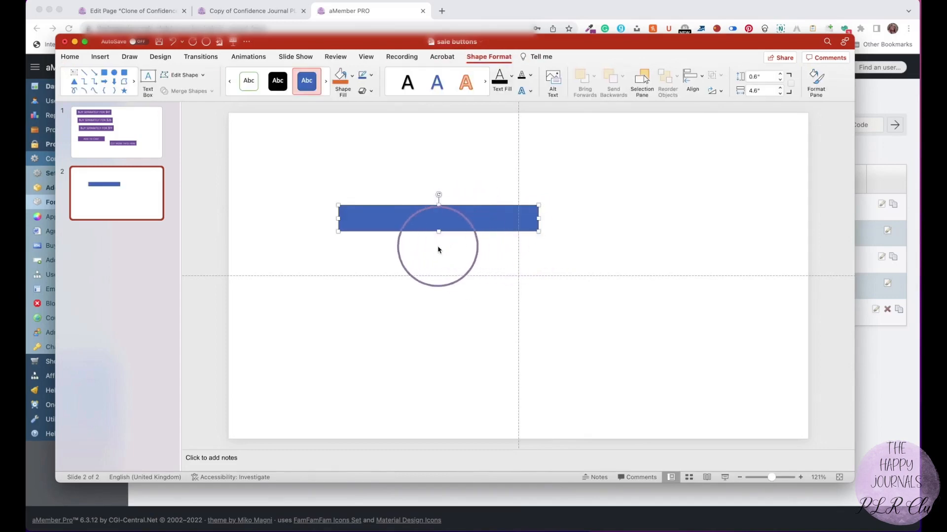
Increase the rectangle's height to about 0.67" and set its text font to Julius Sans One, size 24.
mouse_move(438, 231)
mouse_down()
mouse_move(438, 241)
mouse_move(434, 235)
mouse_up()
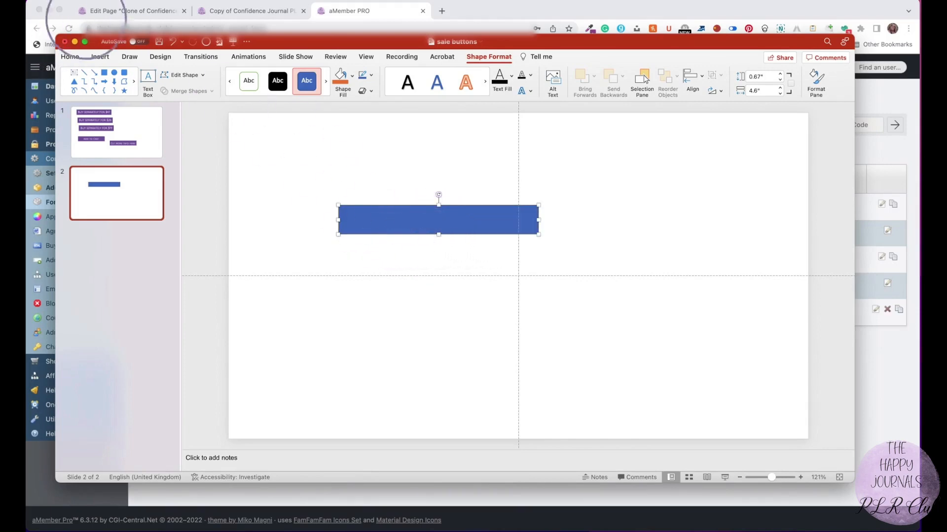
click(70, 58)
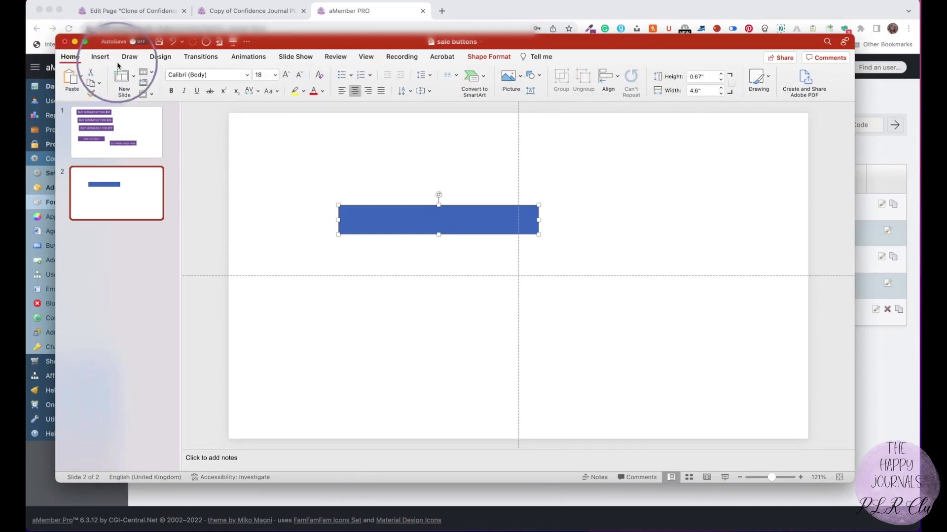
click(247, 75)
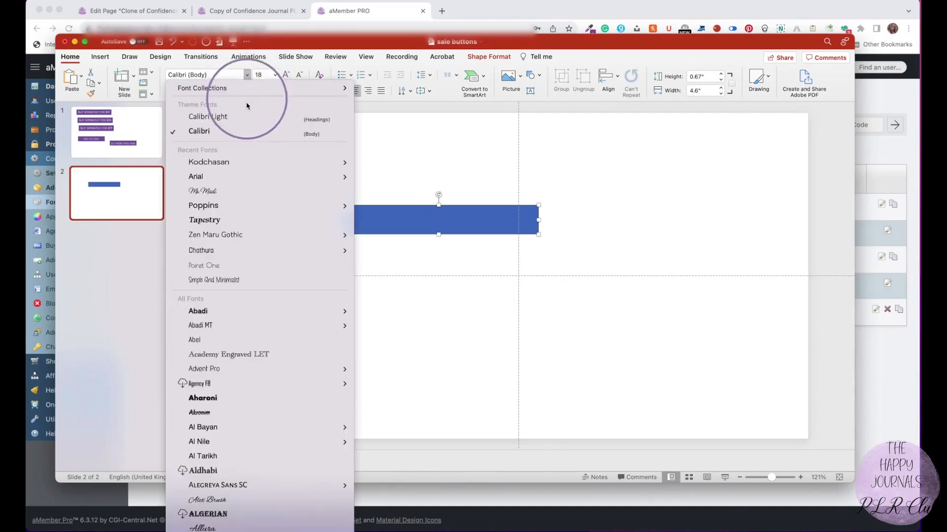
mouse_move(257, 250)
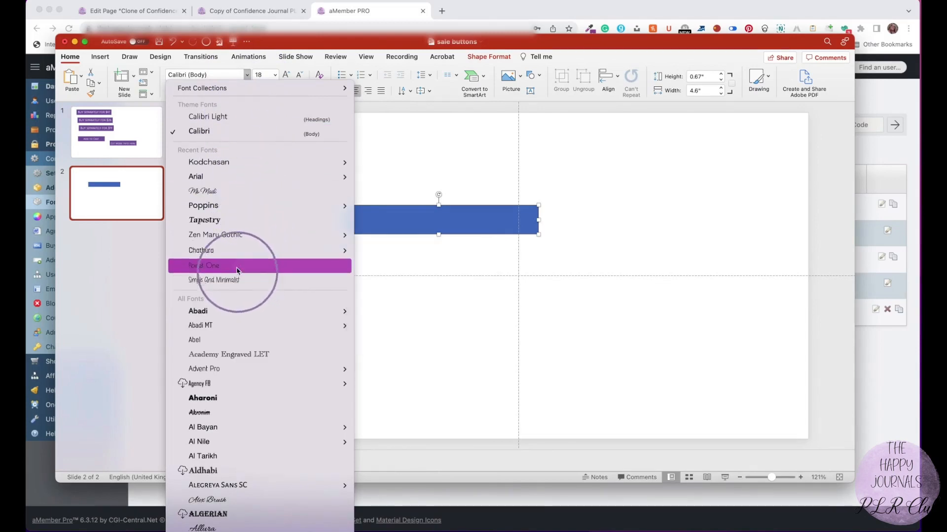
click(189, 75)
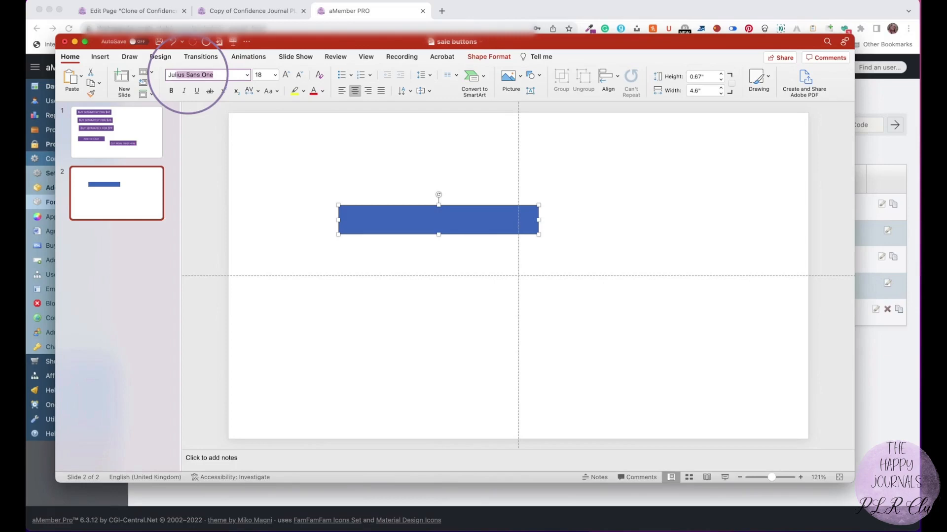
key(Return)
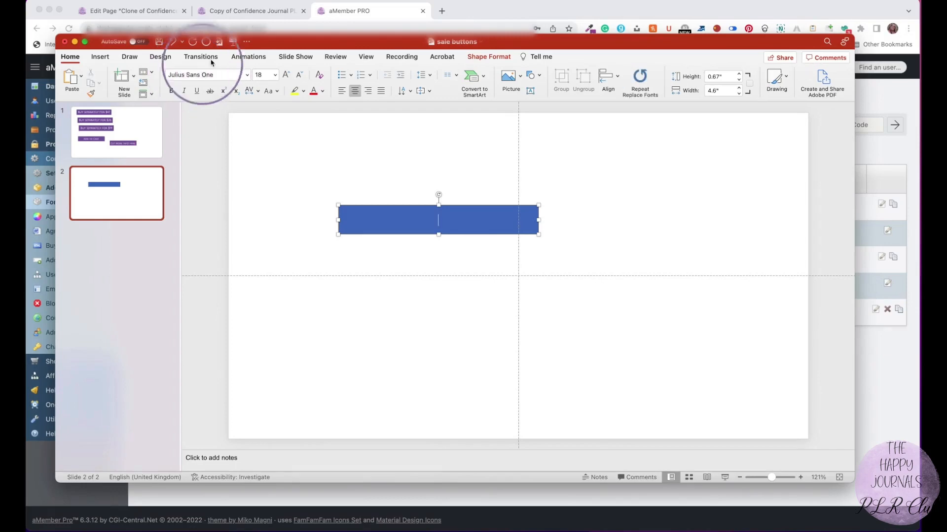
click(274, 76)
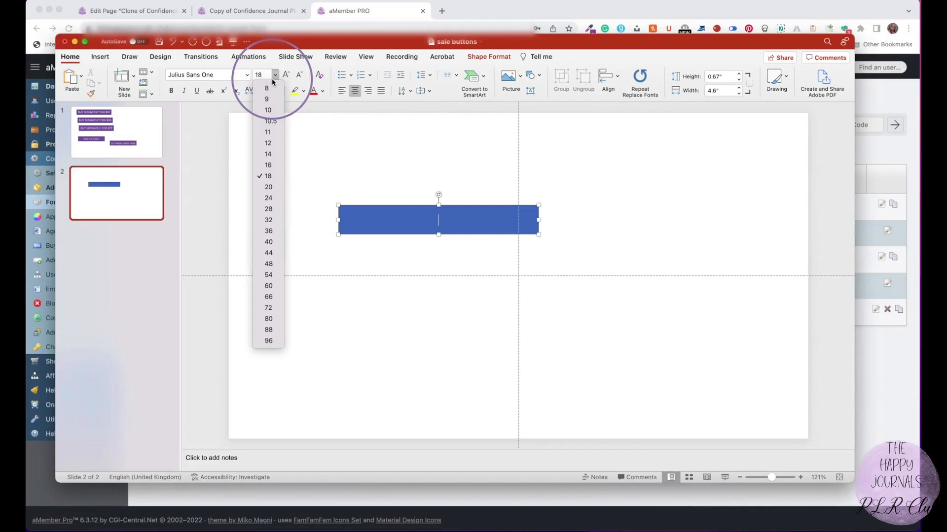
click(269, 199)
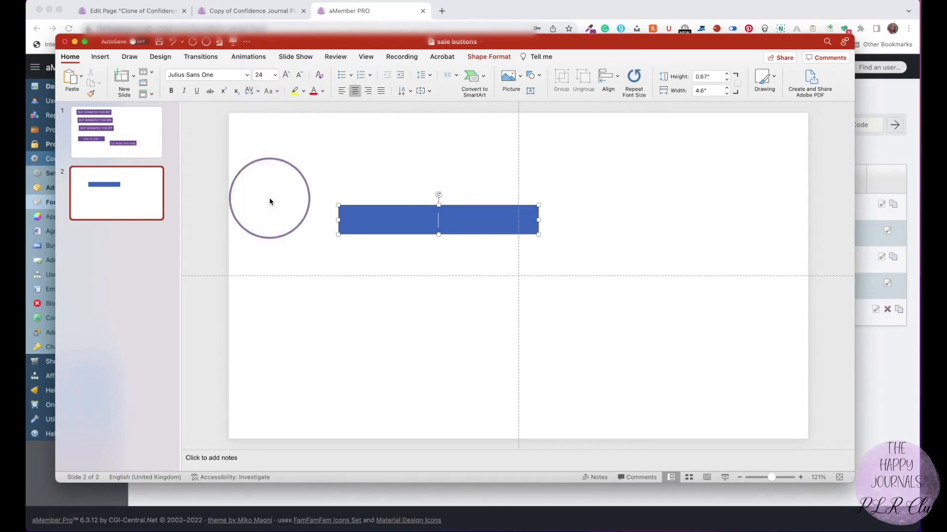
Enter the label "Add To Cart" inside the rectangle.
key(shift)
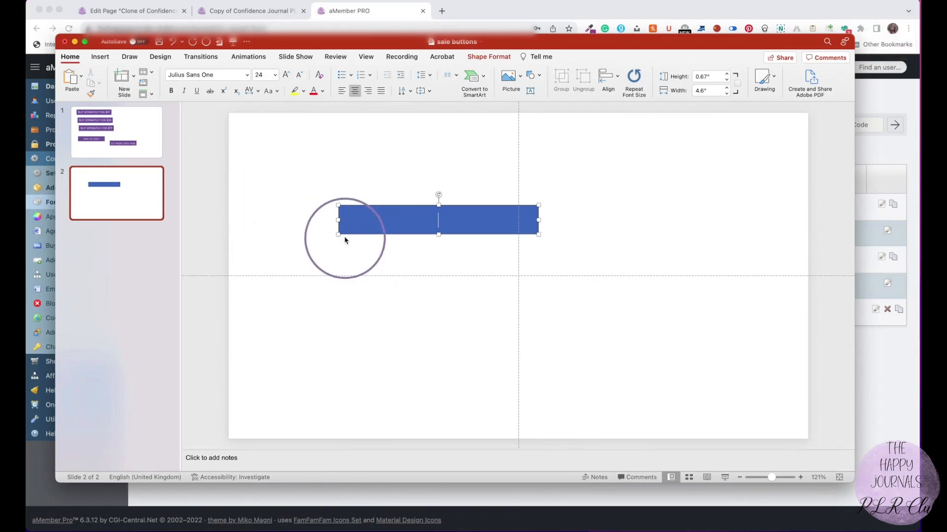
text(A)
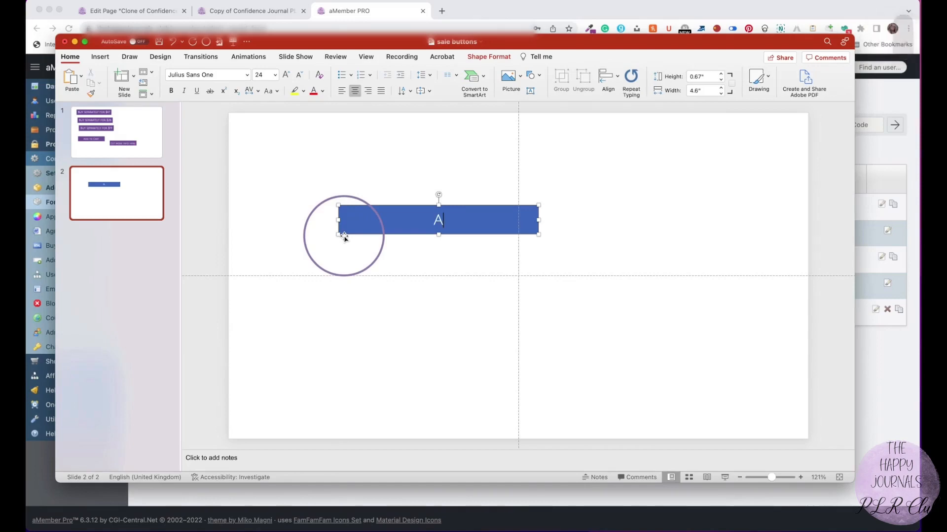
text(DD )
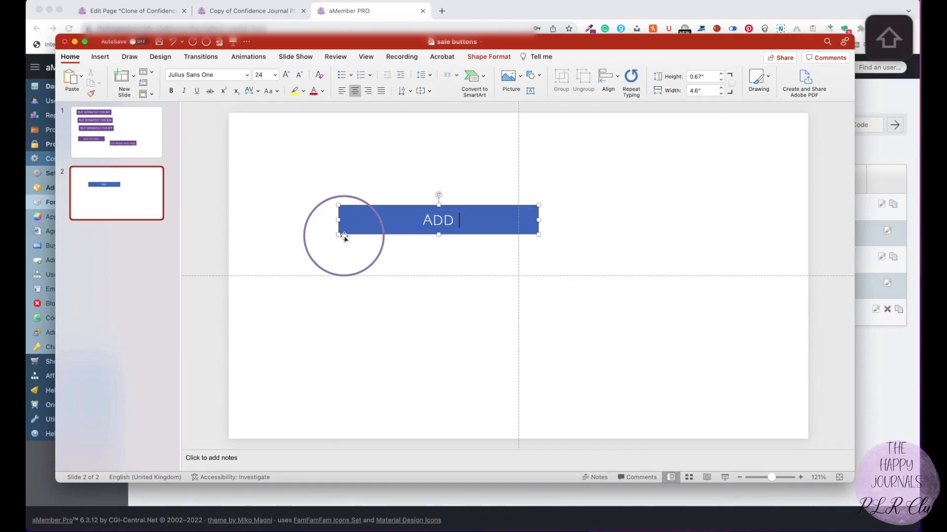
text(TO CART)
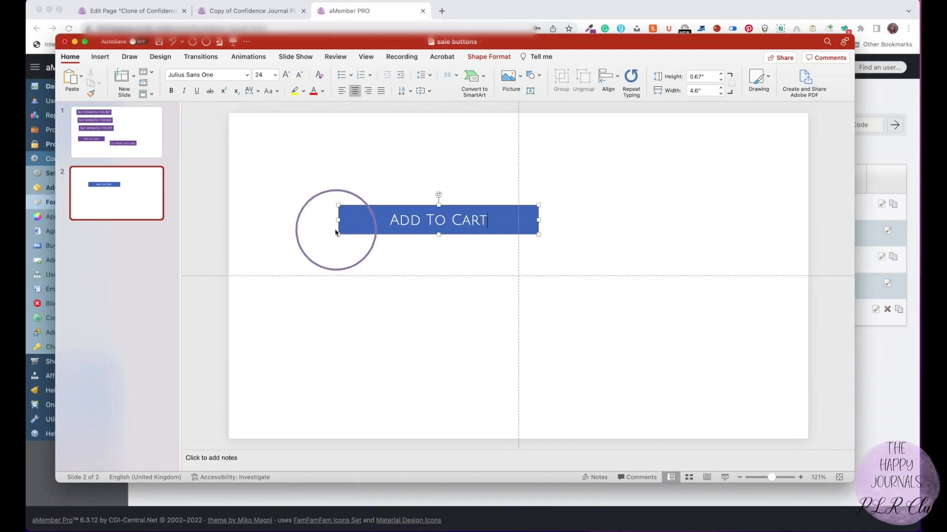
click(336, 183)
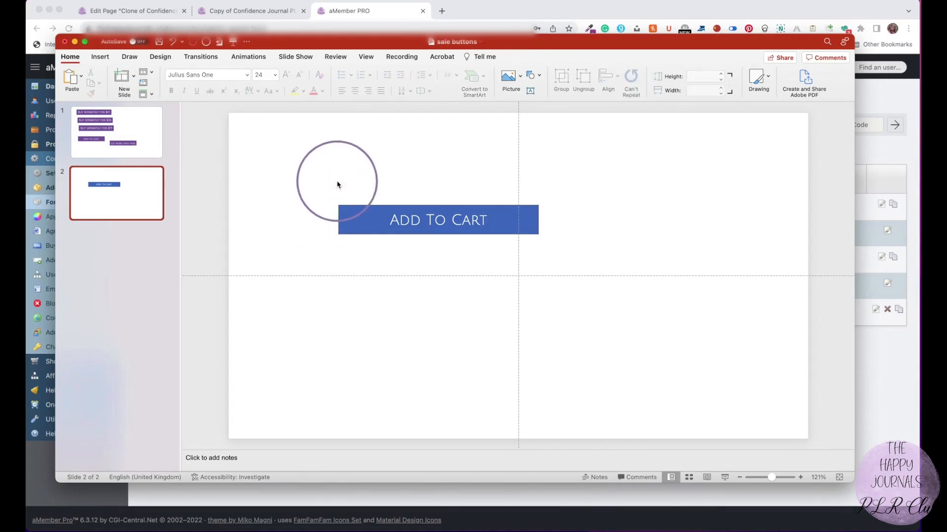
Fill the "Add To Cart" rectangle with the recently used purple.
click(348, 211)
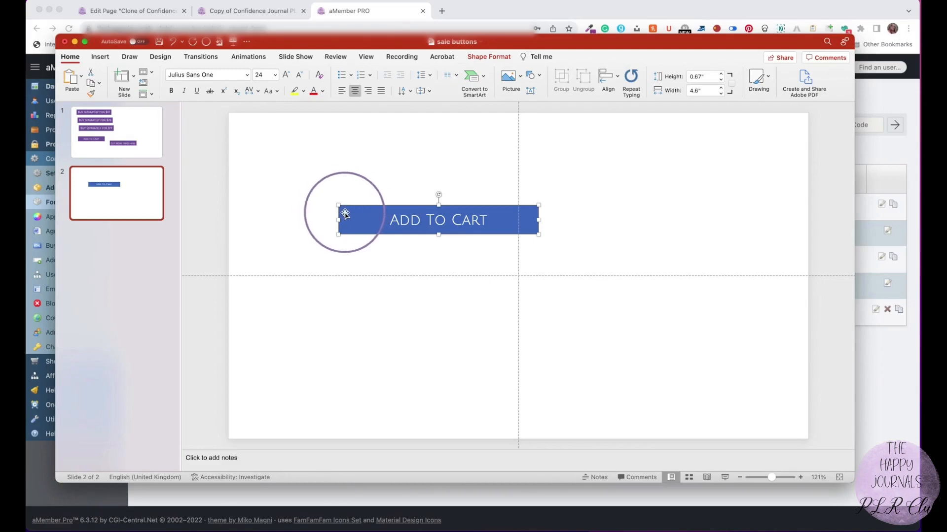
drag(317, 192, 583, 266)
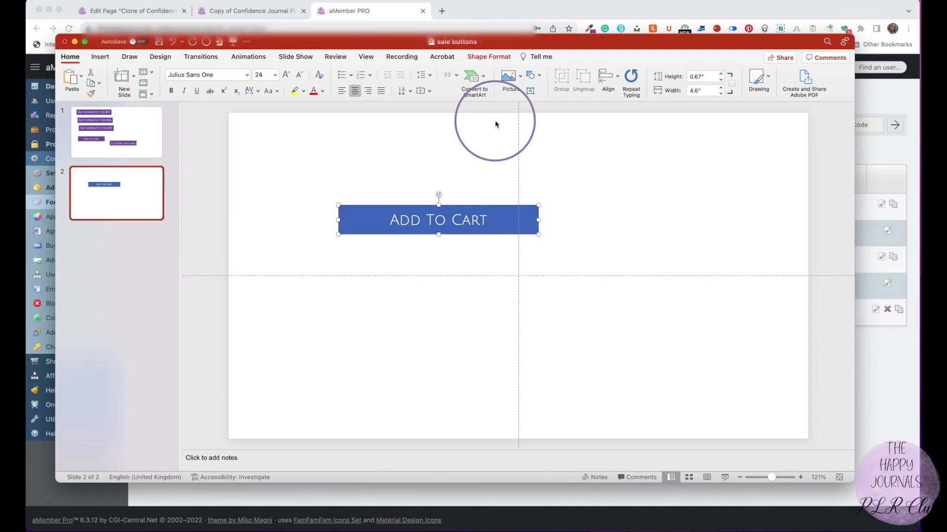
click(482, 60)
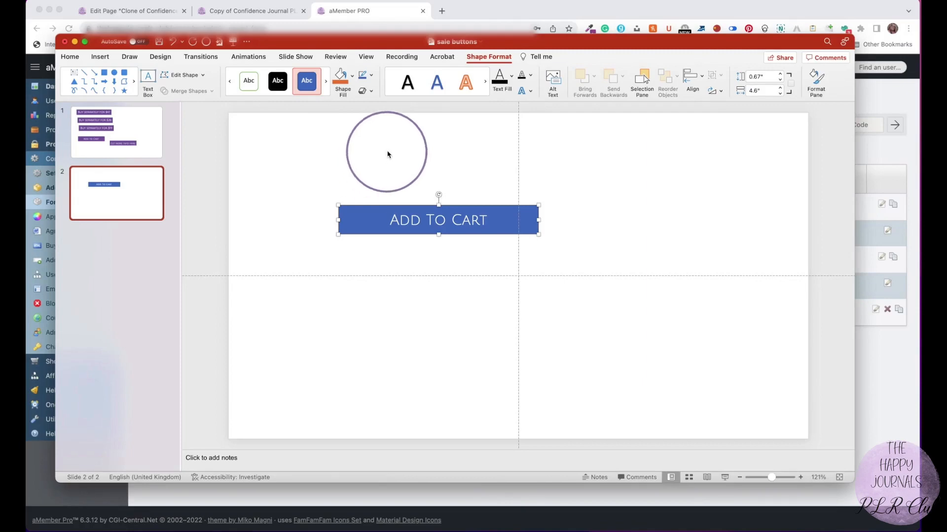
click(351, 79)
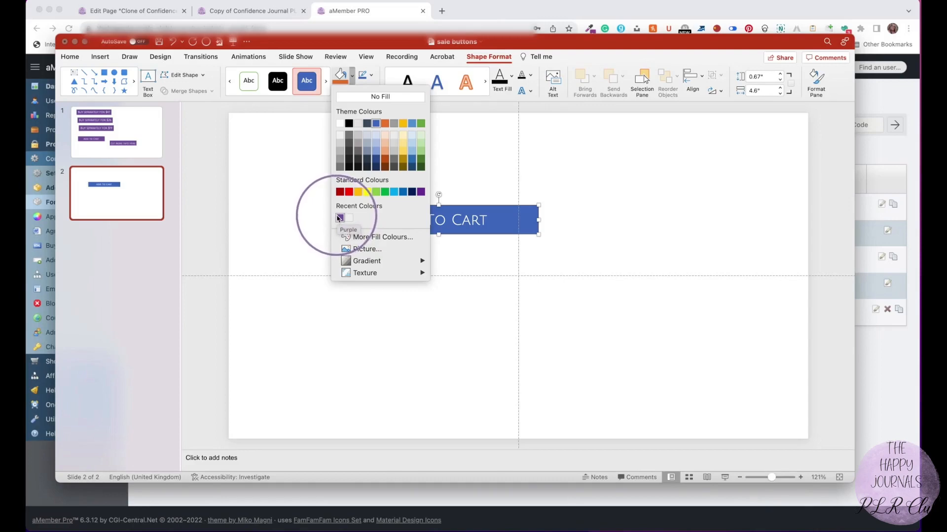
click(340, 218)
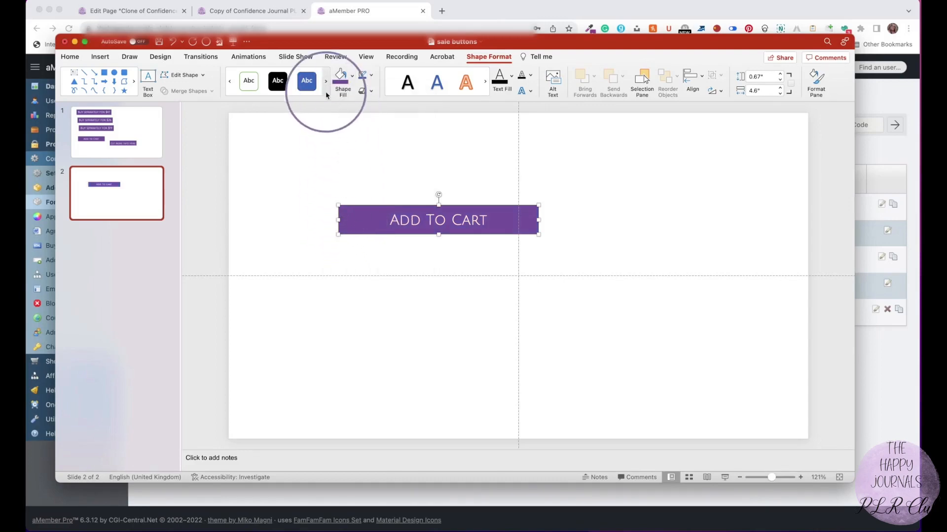
Apply the first outer shadow preset to the "Add To Cart" rectangle.
click(372, 74)
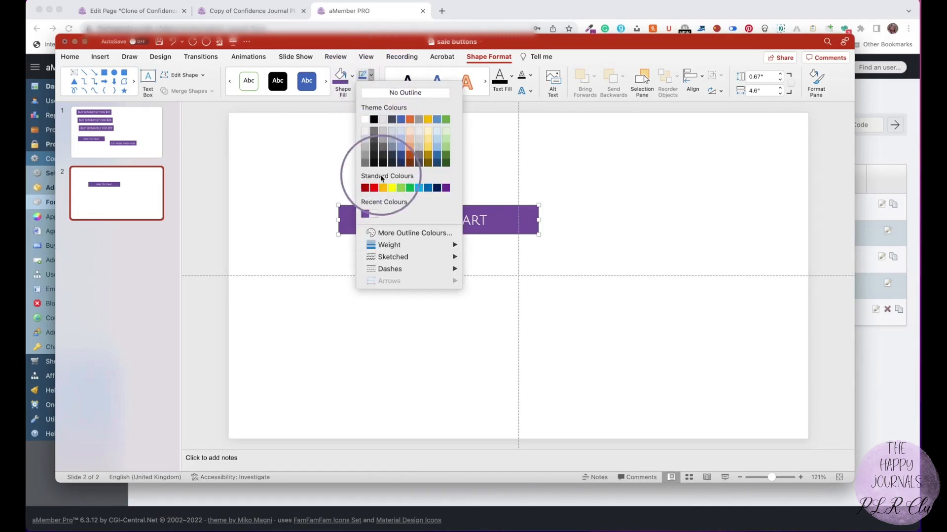
click(374, 95)
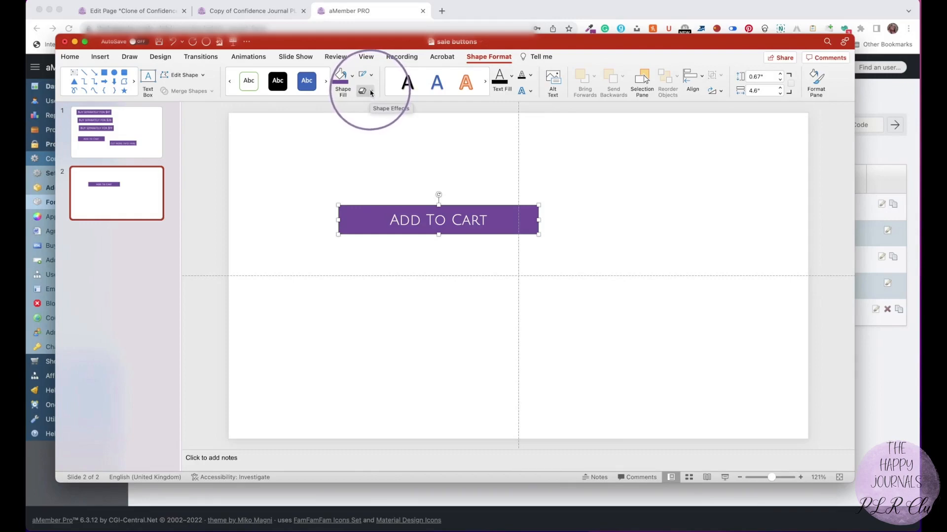
click(372, 92)
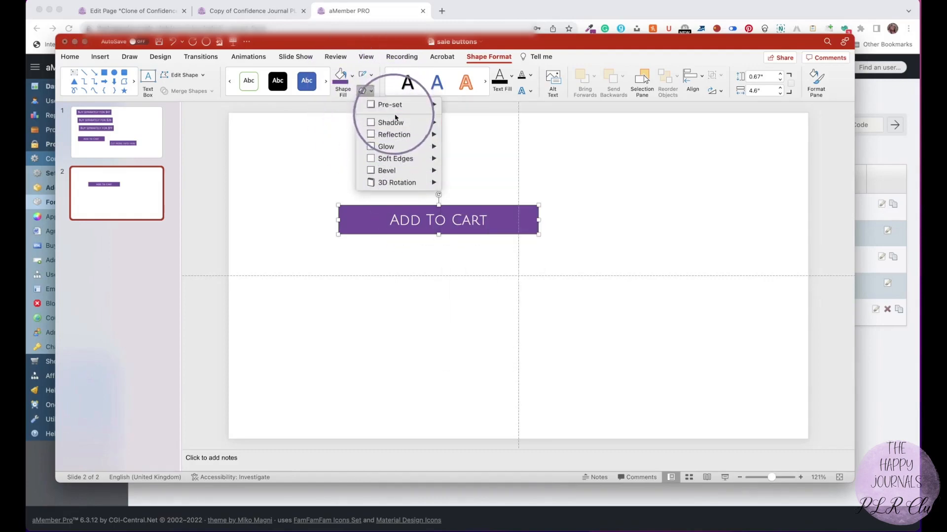
mouse_move(393, 122)
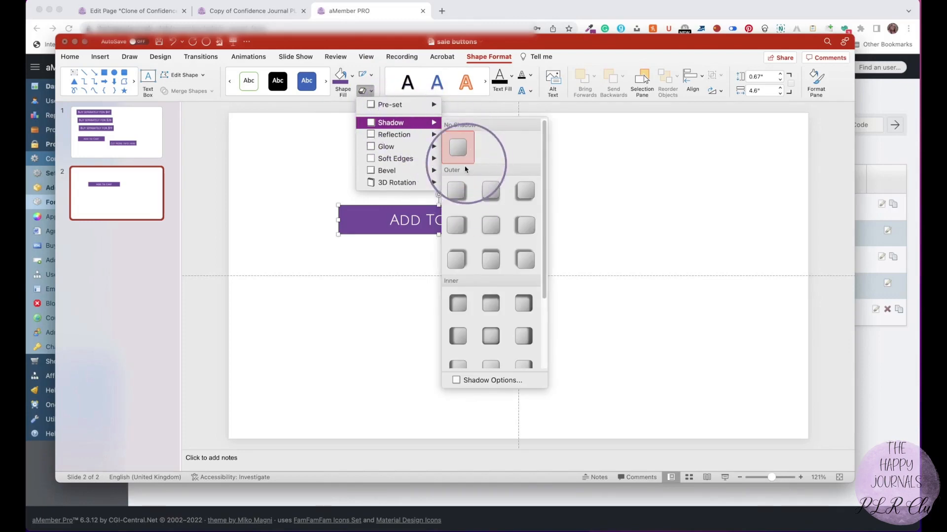
click(454, 190)
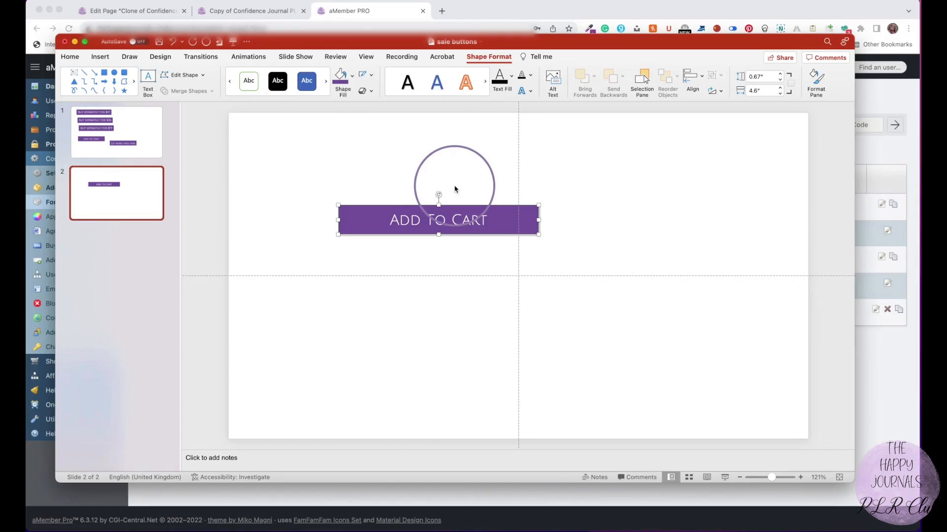
click(346, 333)
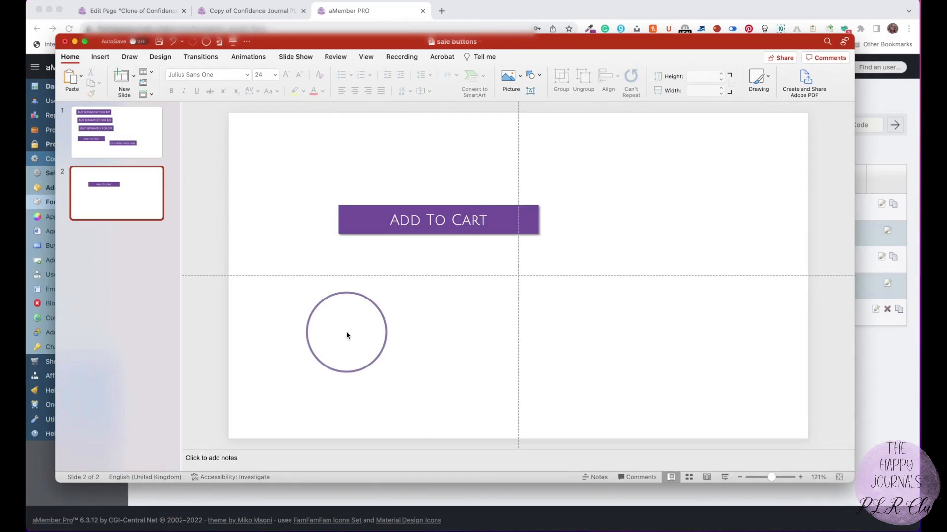
Set the "Add To Cart" text to the recently used off-white colour.
click(343, 219)
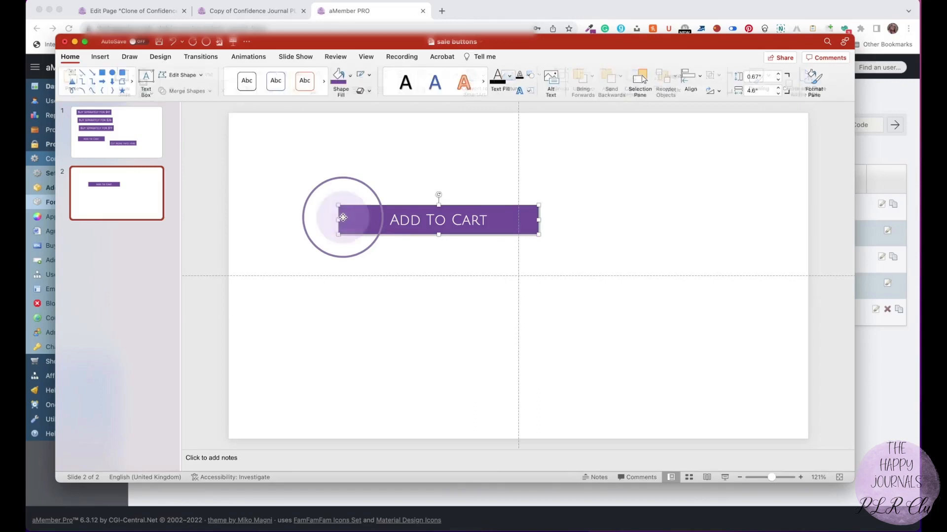
click(70, 57)
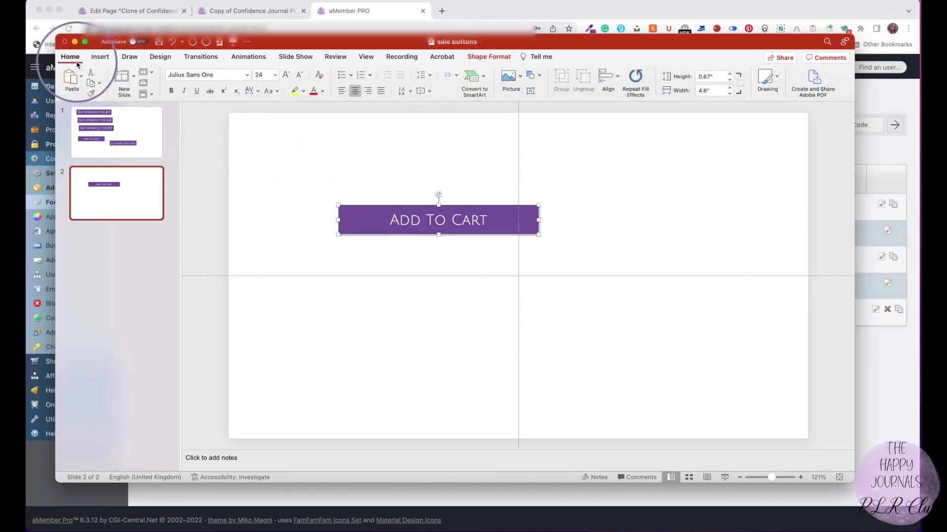
click(323, 90)
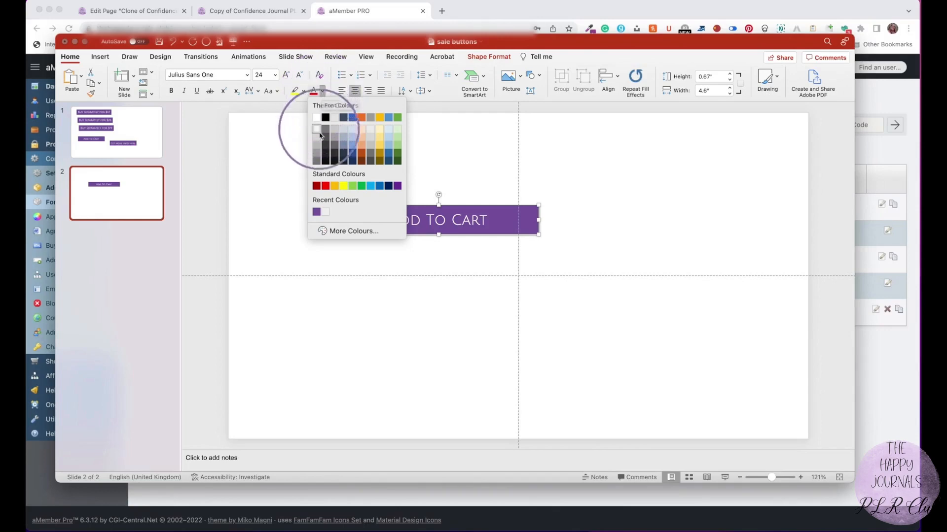
click(325, 213)
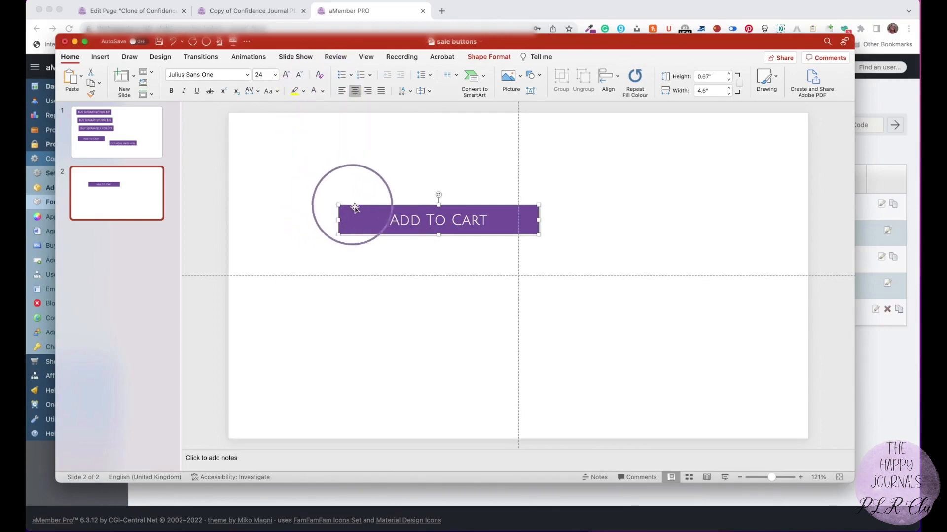
Save the "Add To Cart" shape as a PNG picture named "Buy it" in the Sales button folder.
click(363, 220)
right_click(362, 221)
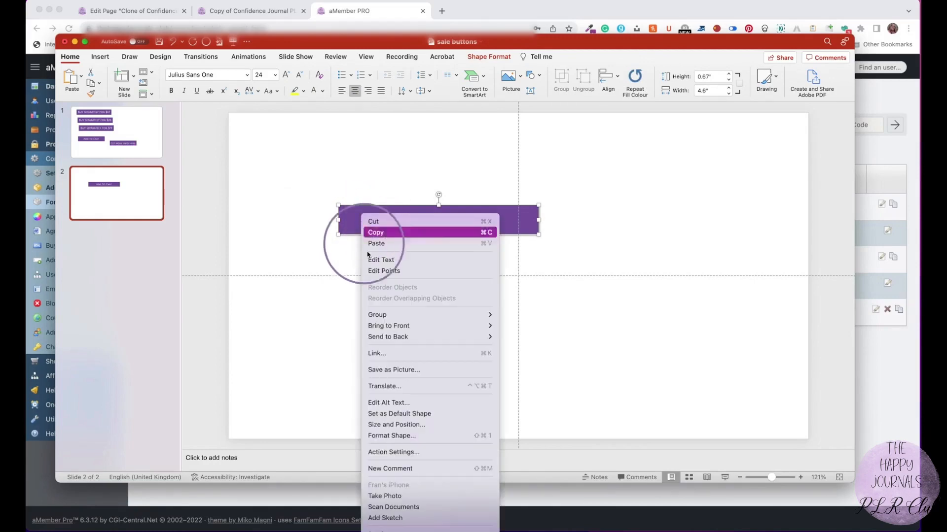
click(388, 370)
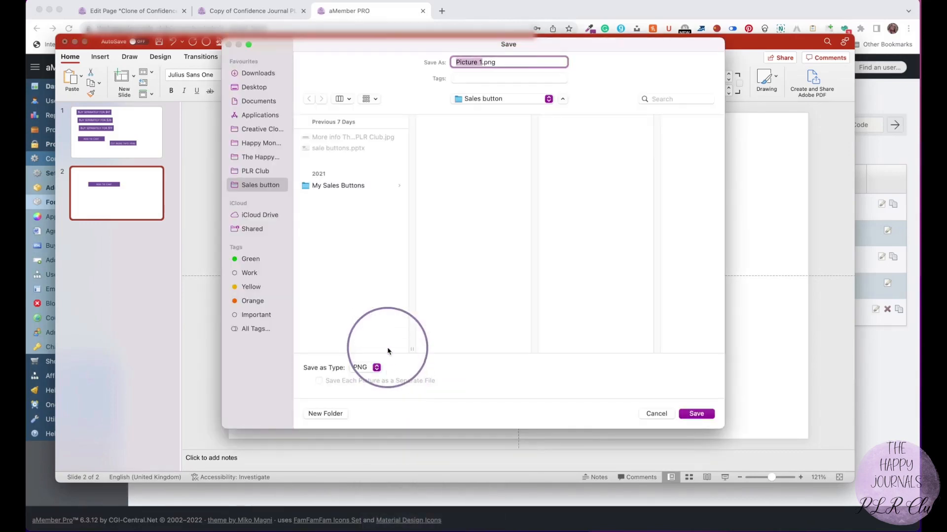
key(shift)
text(Buy it)
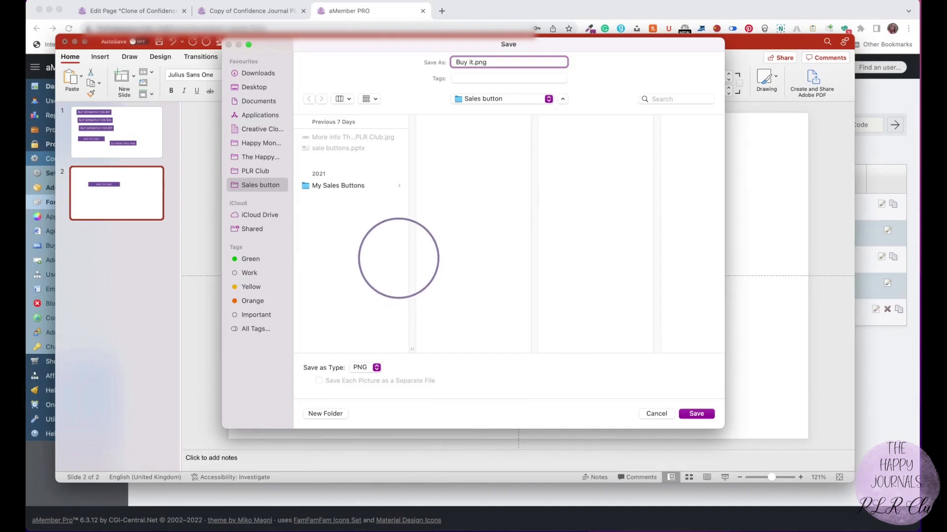
key(Return)
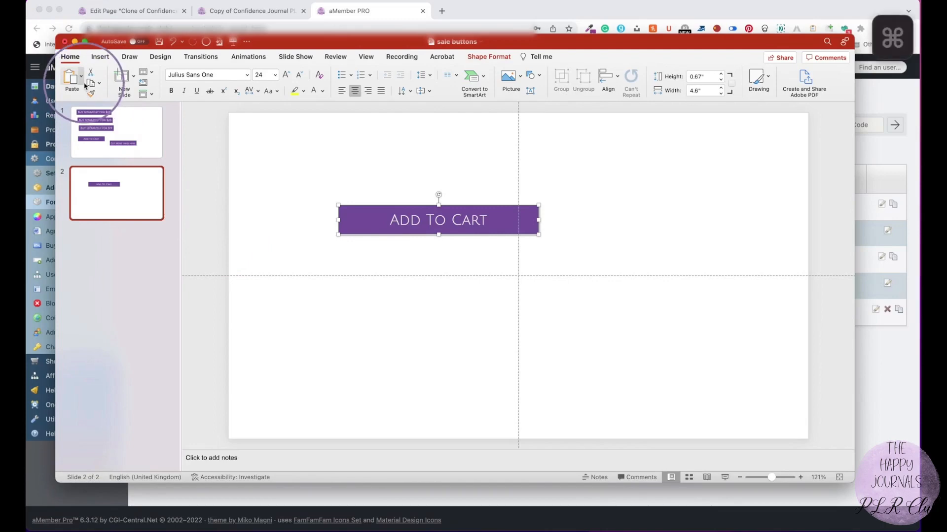
Save the presentation, minimise its window and switch to the Sales button folder in Finder.
key(super+s)
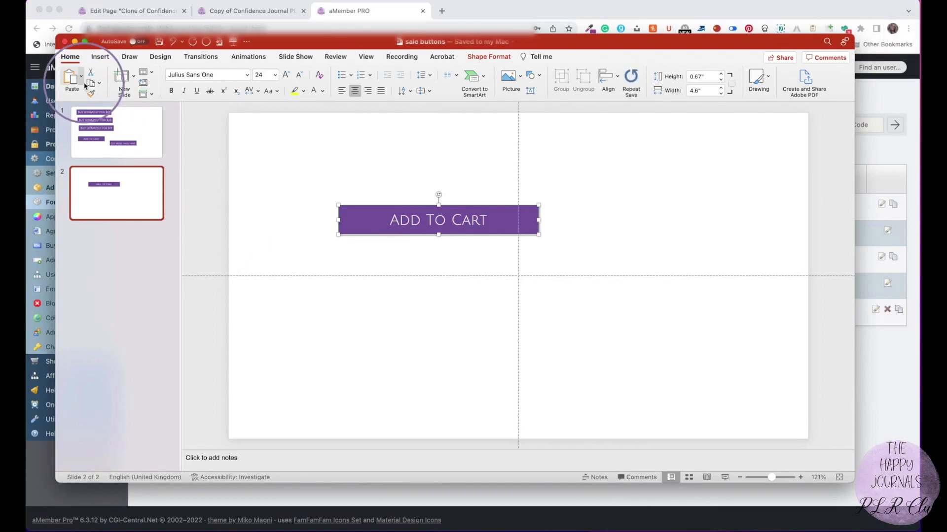
click(74, 45)
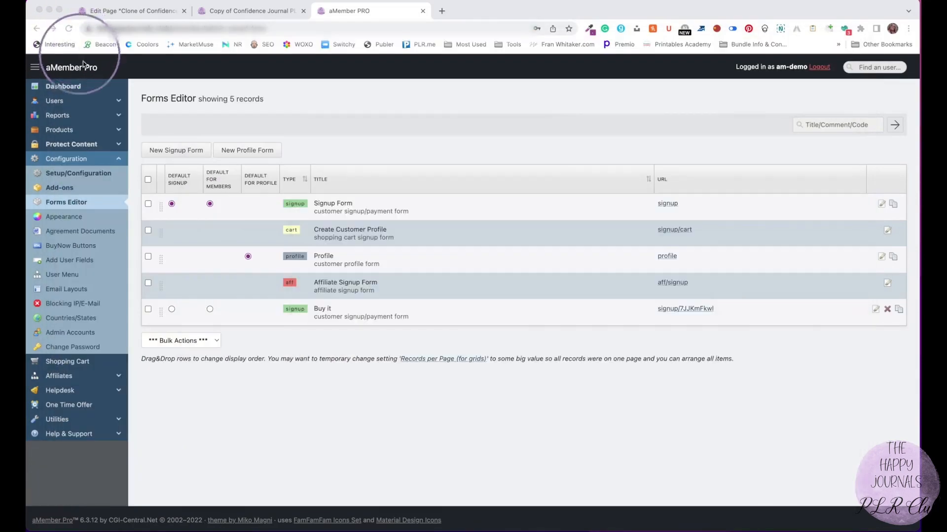
click(76, 524)
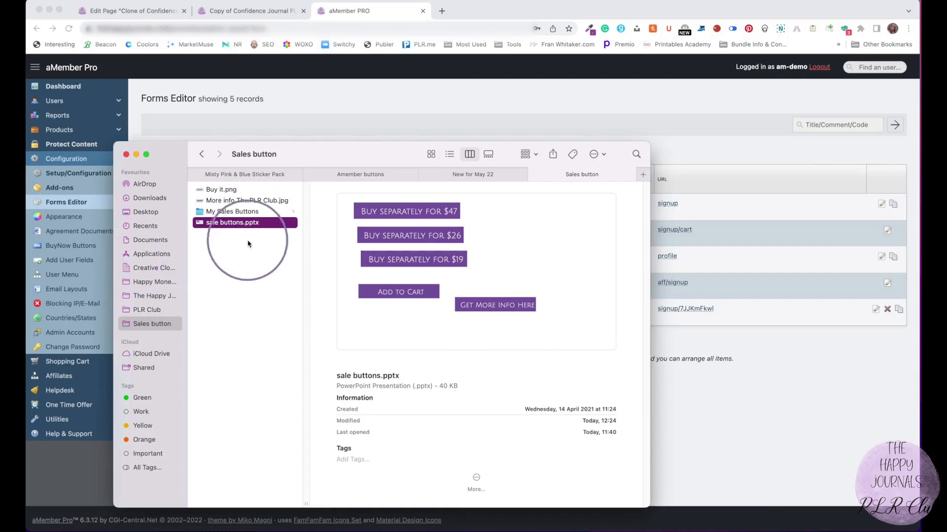
Preview the Buy it.png picture at full size and close the Misty Pink & Blue Sticker Pack folder tab.
click(207, 190)
key(space)
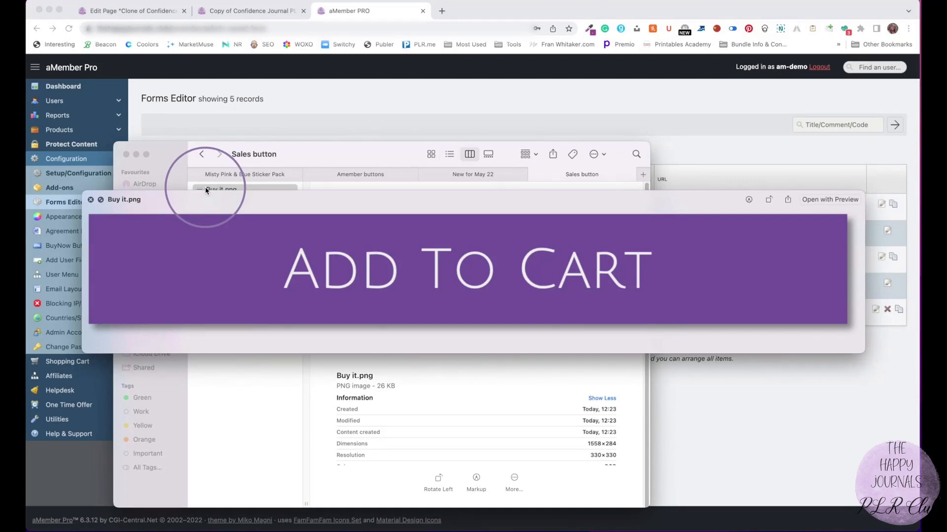
key(space)
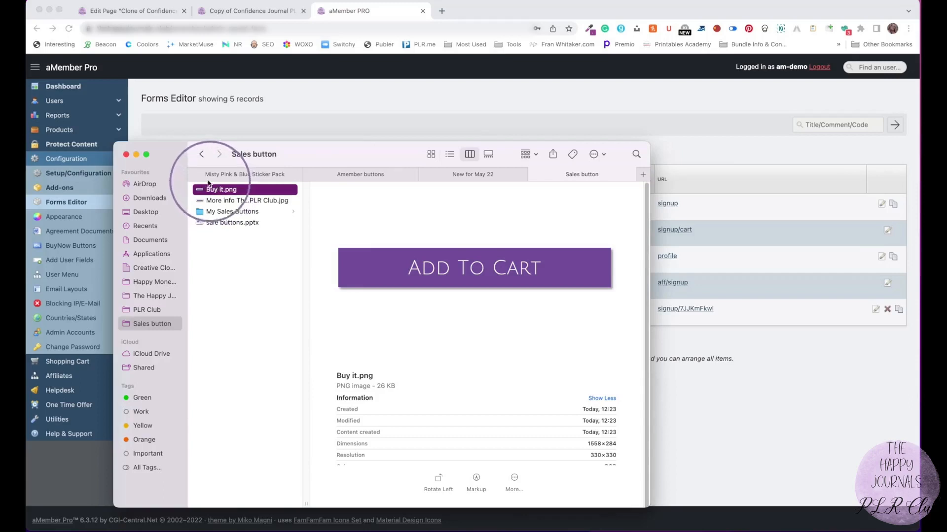
click(193, 175)
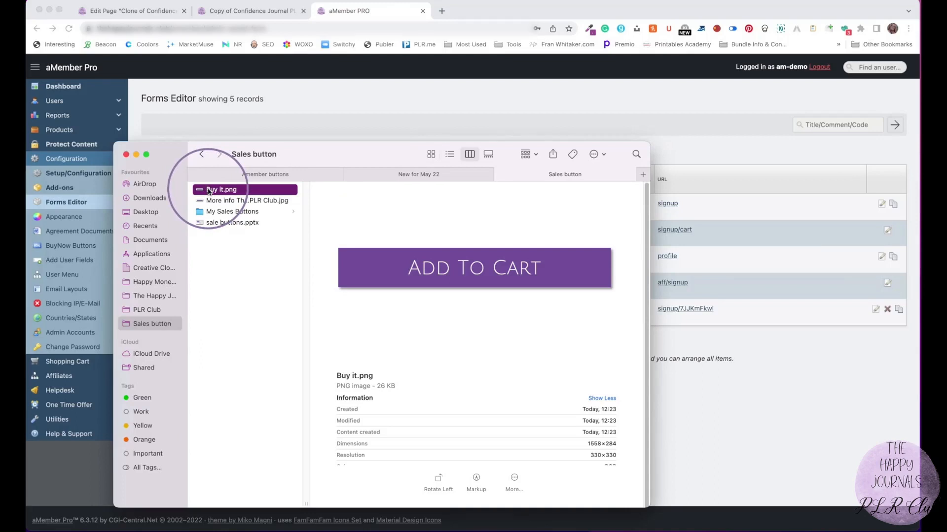
Open Buy it.png in the Preview app.
right_click(208, 191)
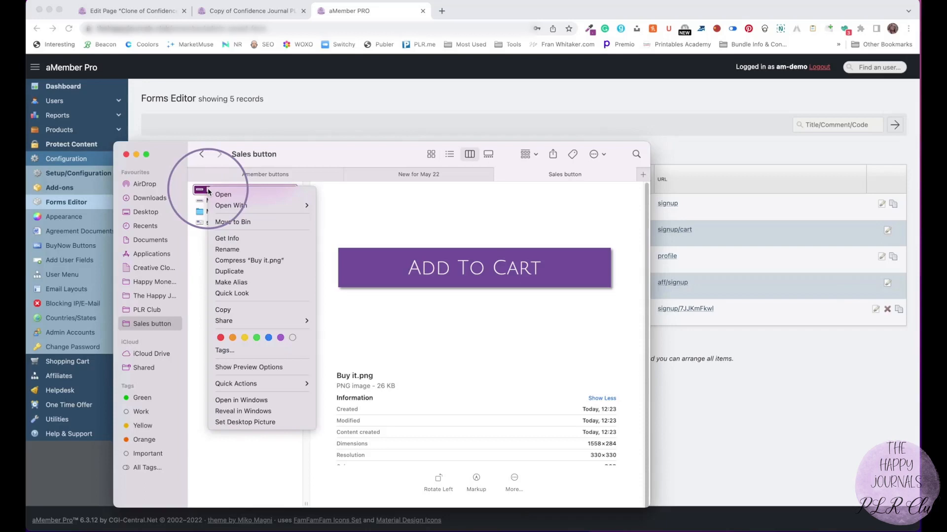
mouse_move(255, 206)
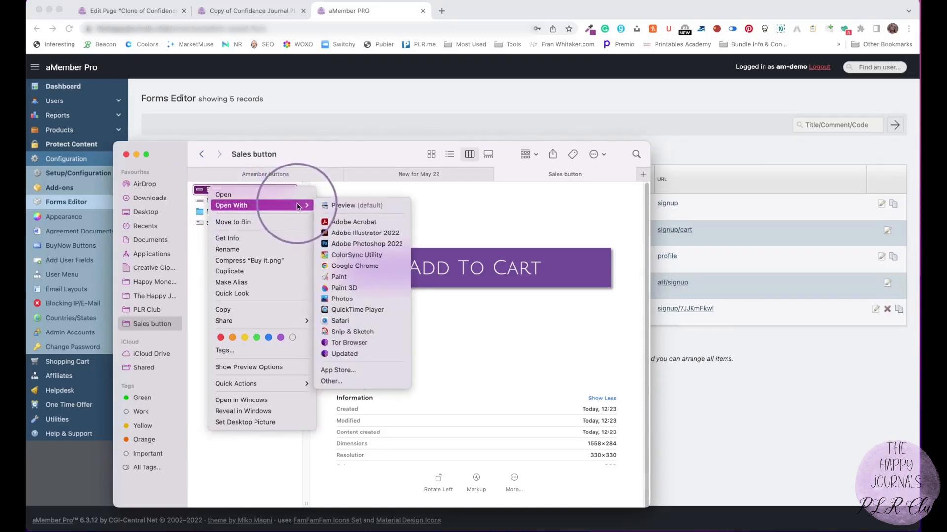
click(334, 211)
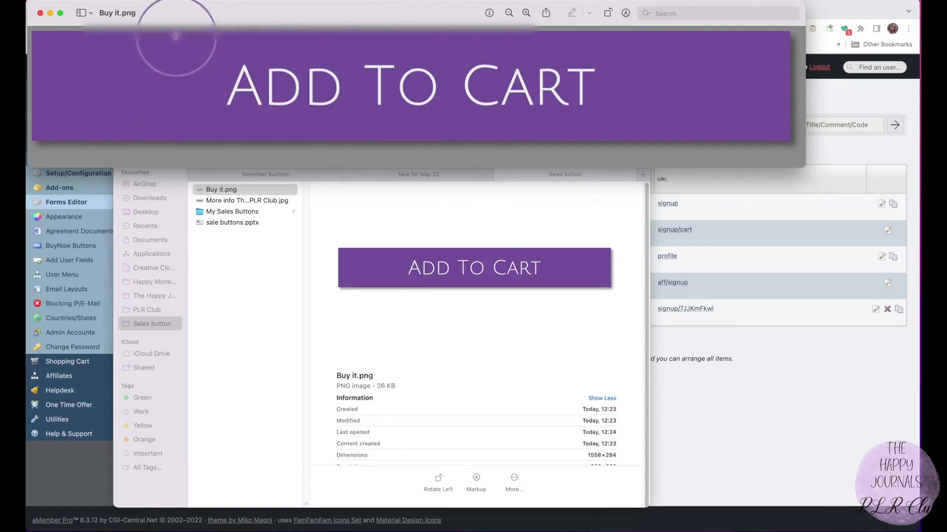
Resize the Buy it.png image proportionally to a width of 350 pixels.
click(182, 0)
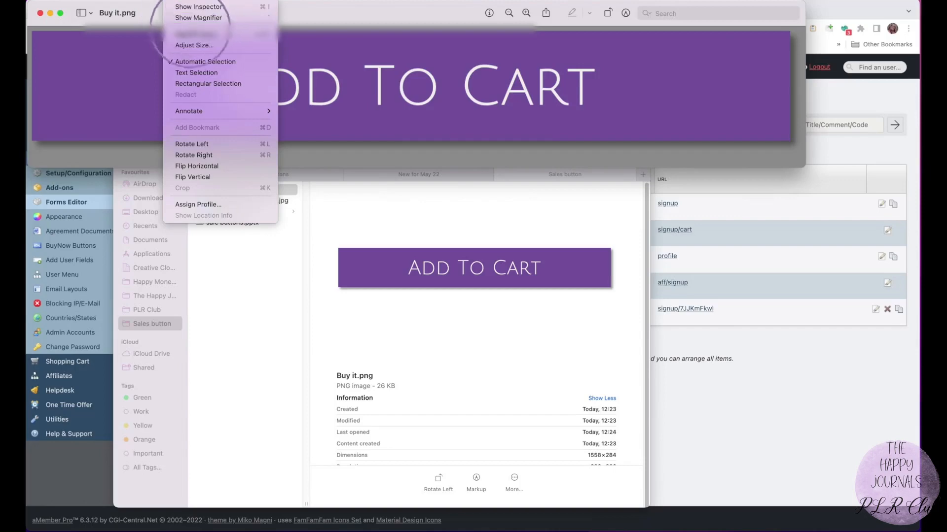
click(187, 46)
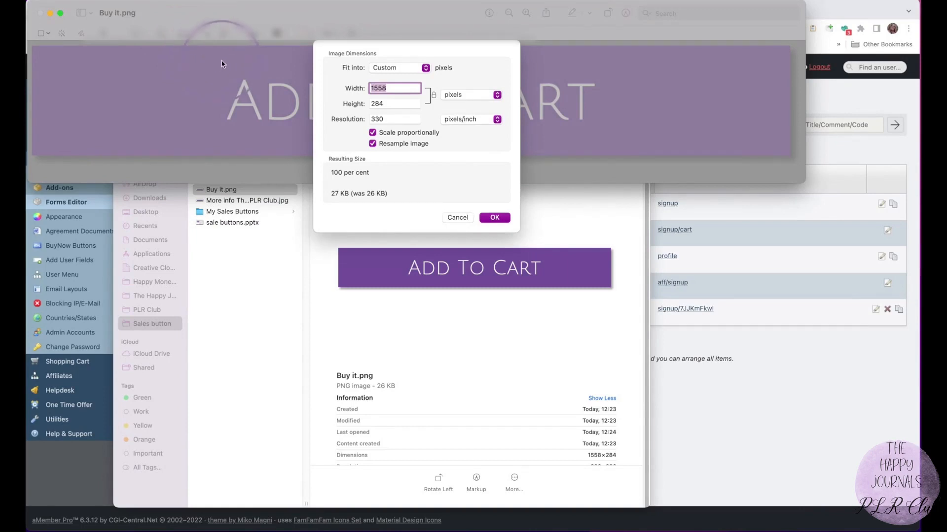
click(433, 94)
click(433, 95)
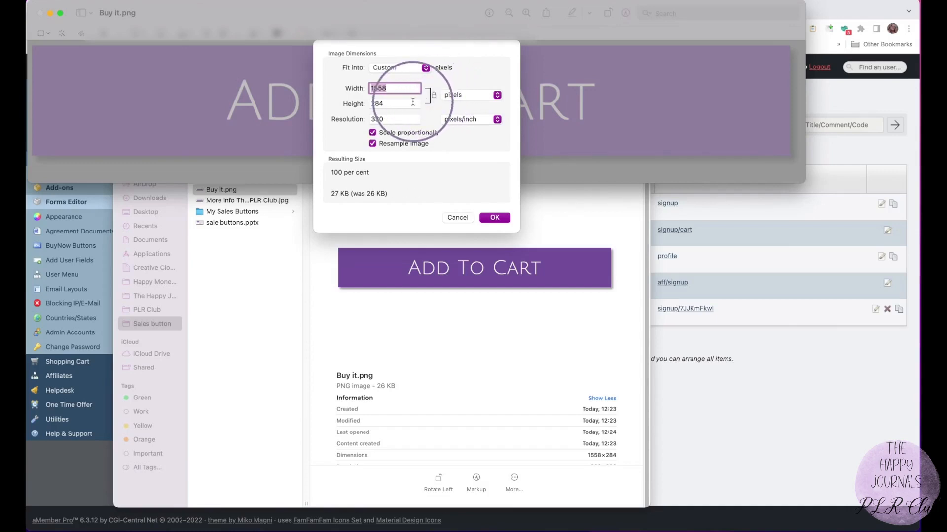
text(3)
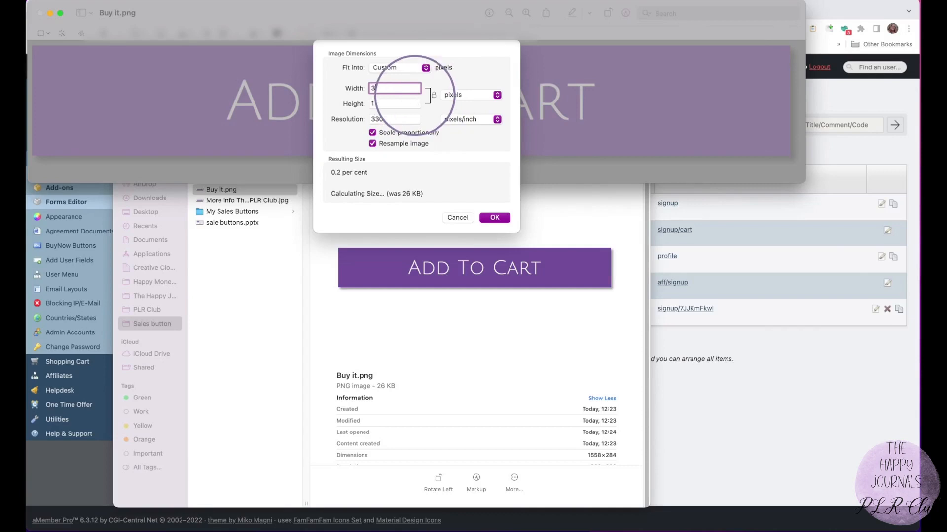
text(50)
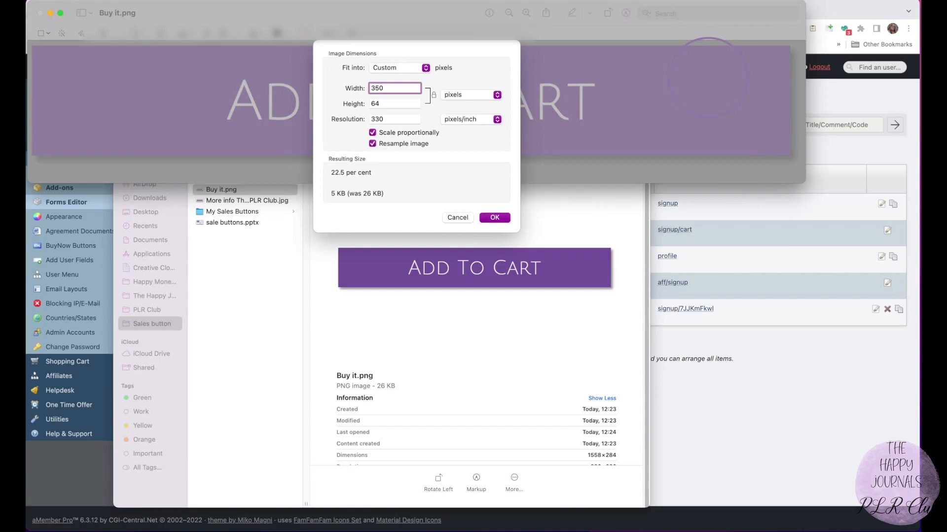
key(Return)
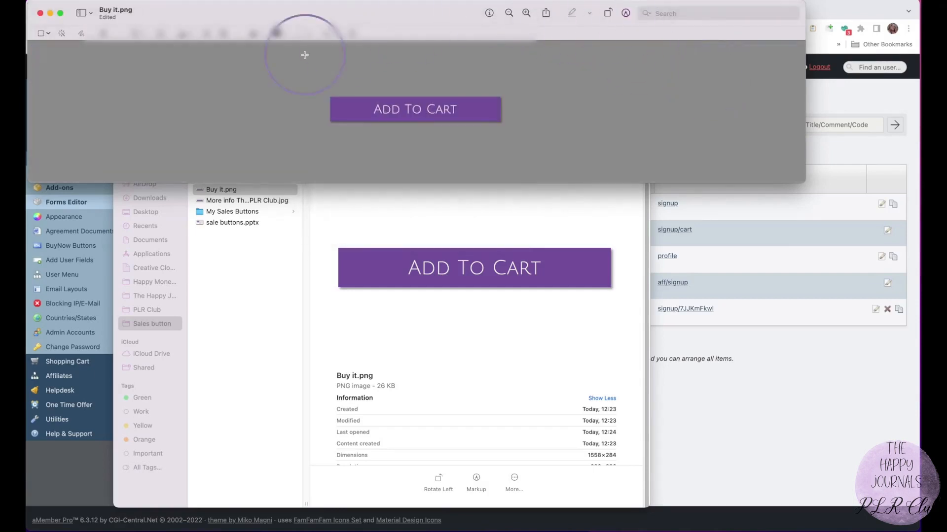
Save the resized Buy it.png and close its window.
key(super)
key(super+s)
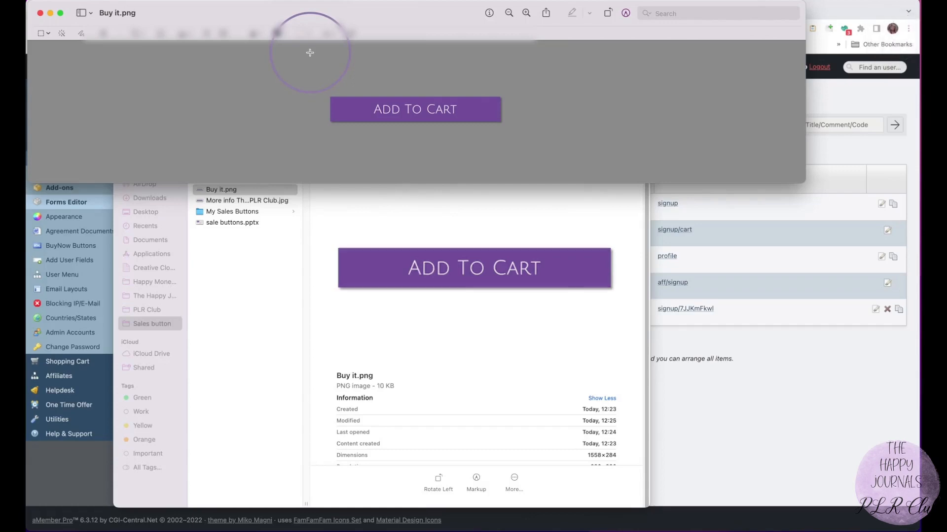
click(40, 14)
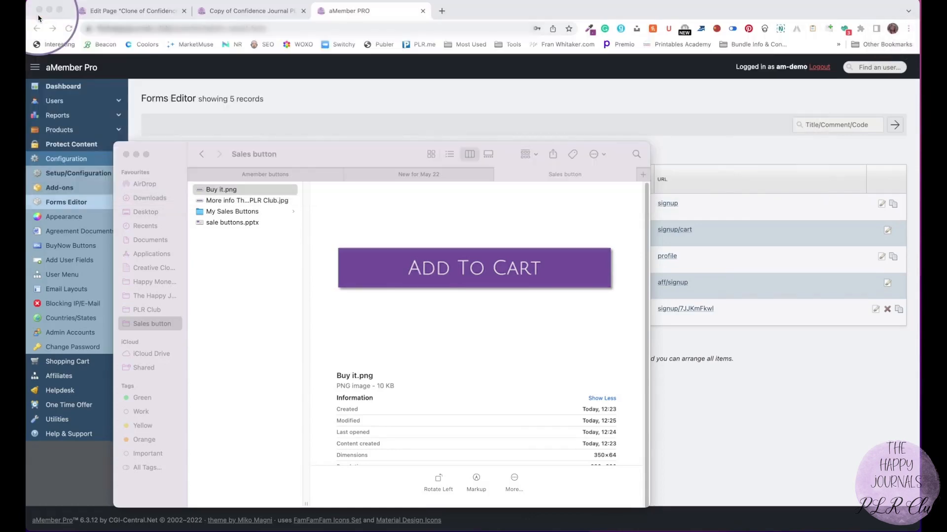
Check the resized Buy it.png in a quick preview from the Sales button folder.
click(209, 311)
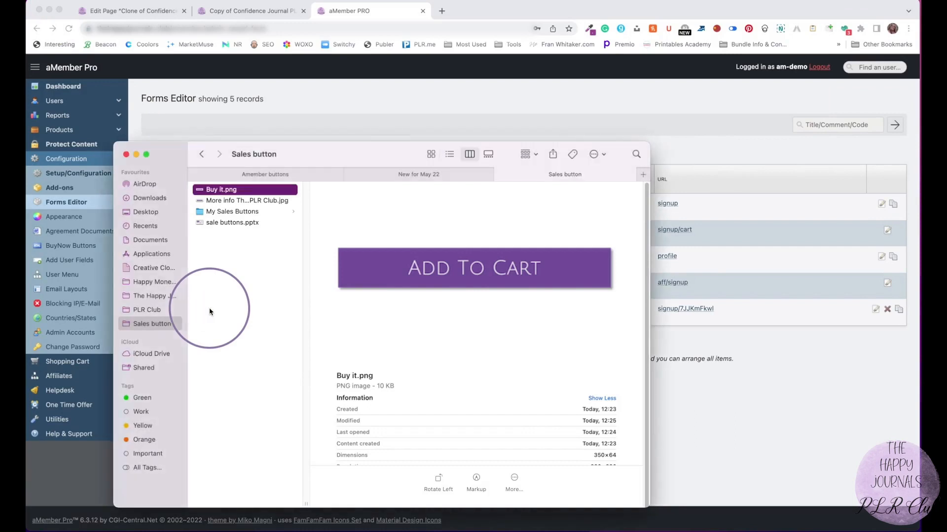
key(space)
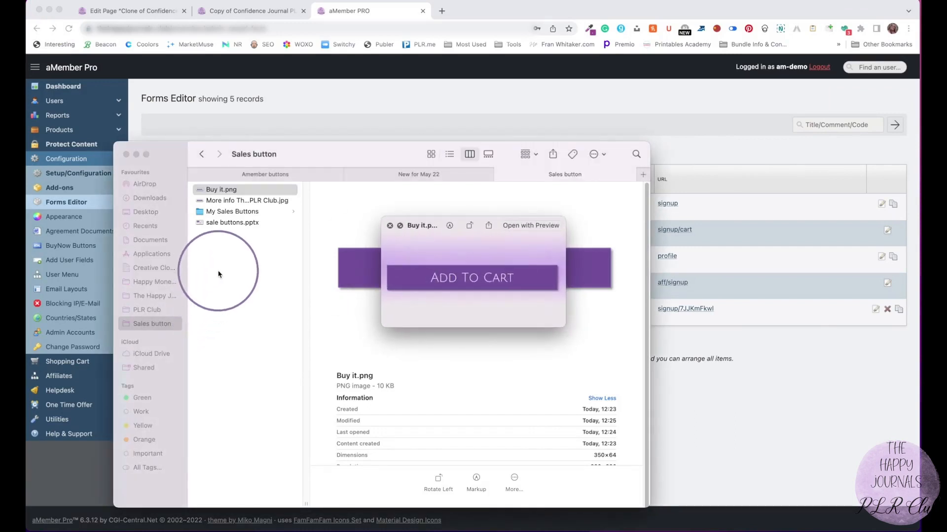
key(space)
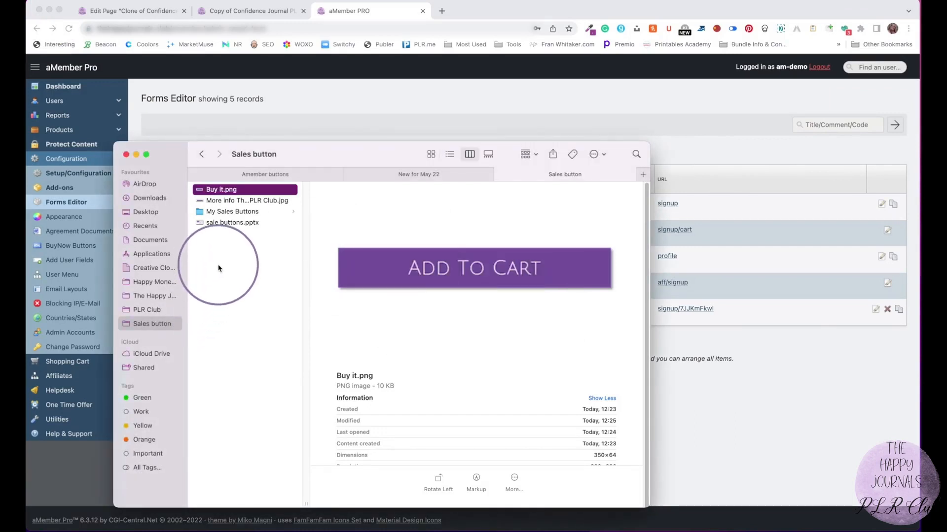
Switch to aMember in the browser and open the shopping cart's Button/Link HTML Code generator.
click(243, 123)
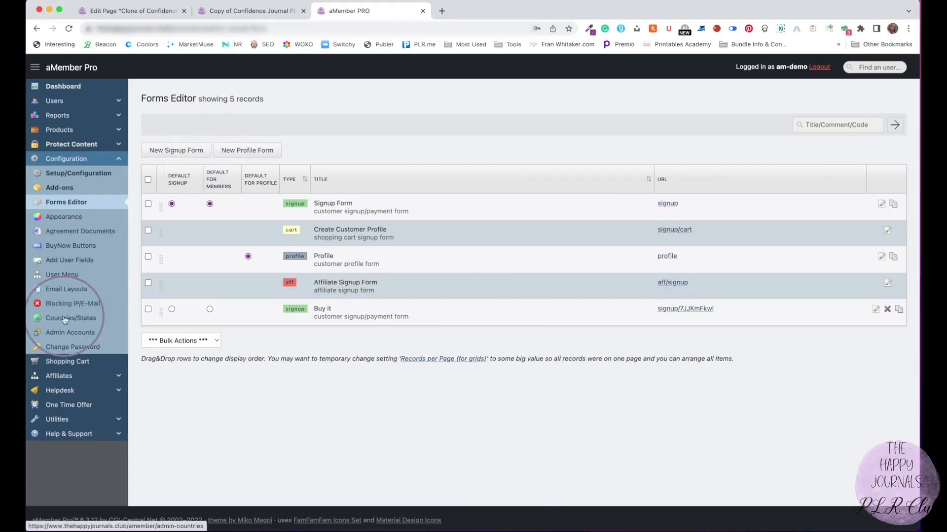
click(70, 365)
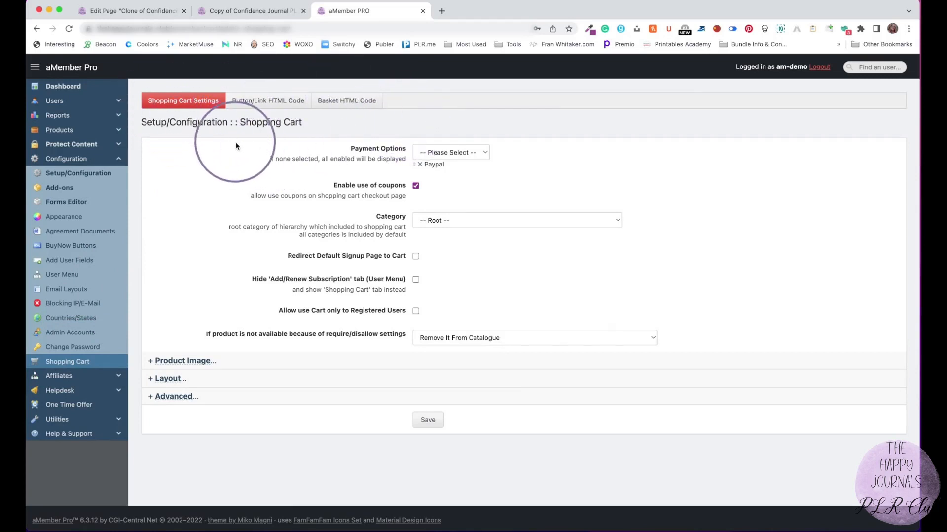
click(236, 102)
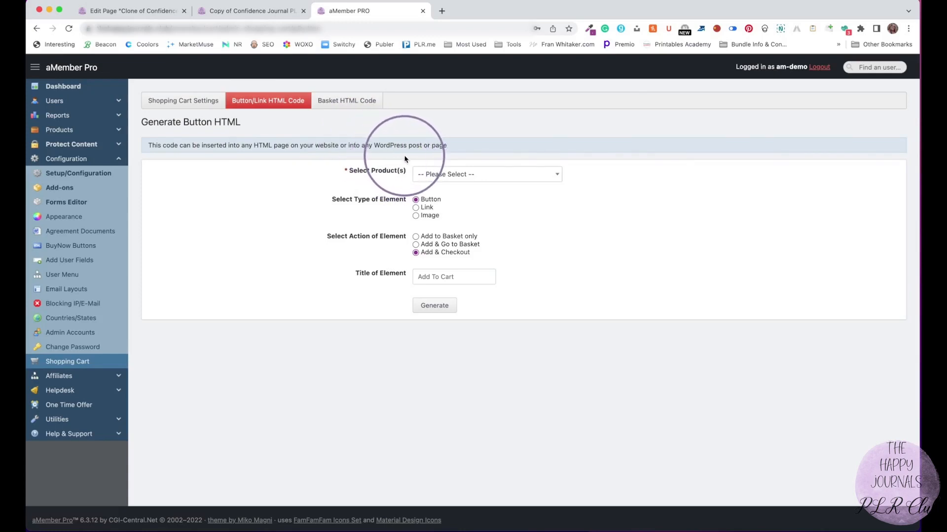
Select The Big Planner Bundle V2 as the product and set the element type to Image.
click(434, 175)
click(424, 220)
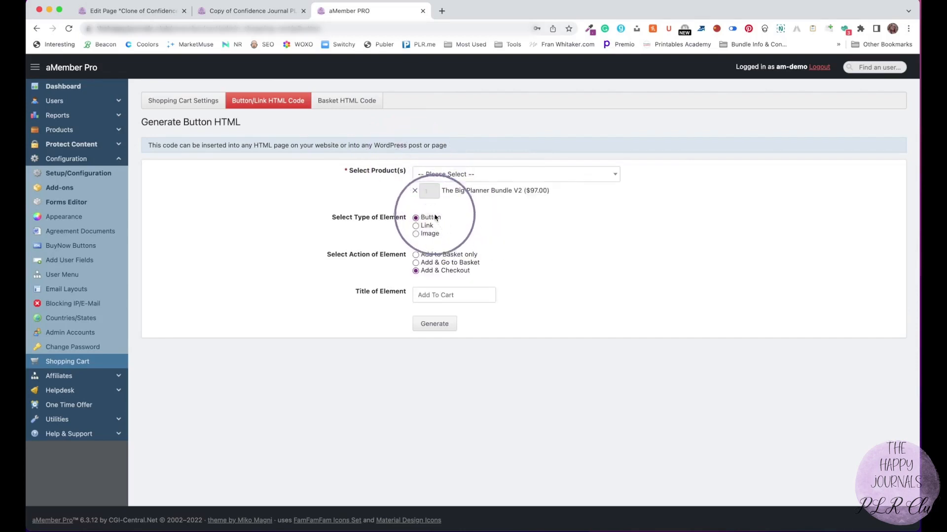
click(415, 234)
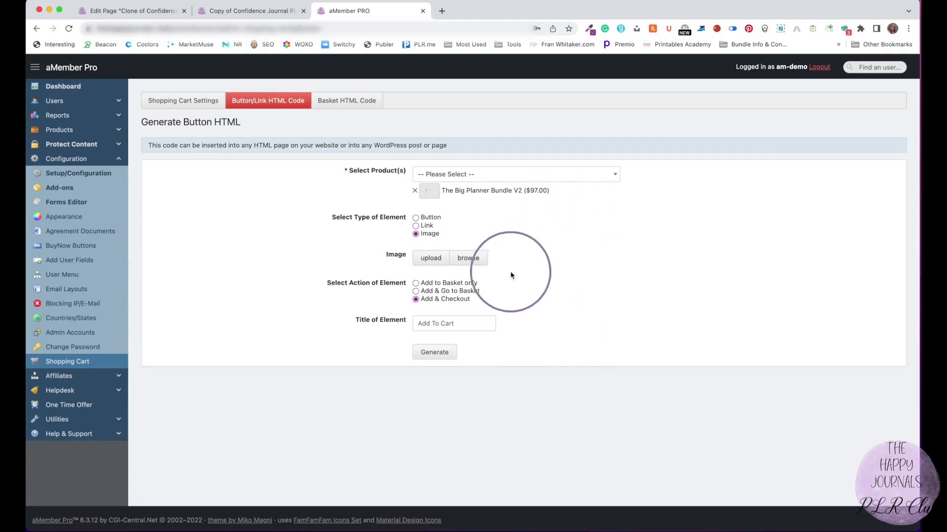
Choose the previously uploaded sale button2.png as the cart element's image.
click(467, 262)
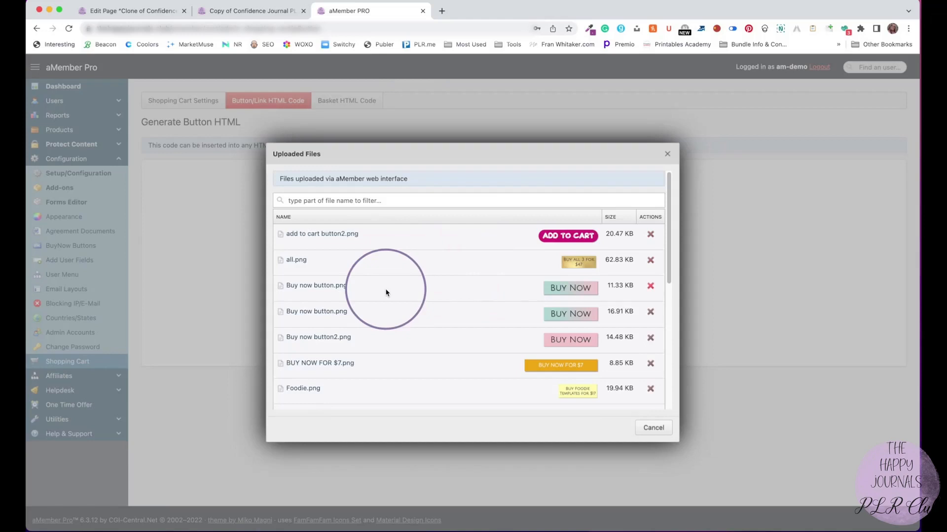
scroll(386, 293, down, 10)
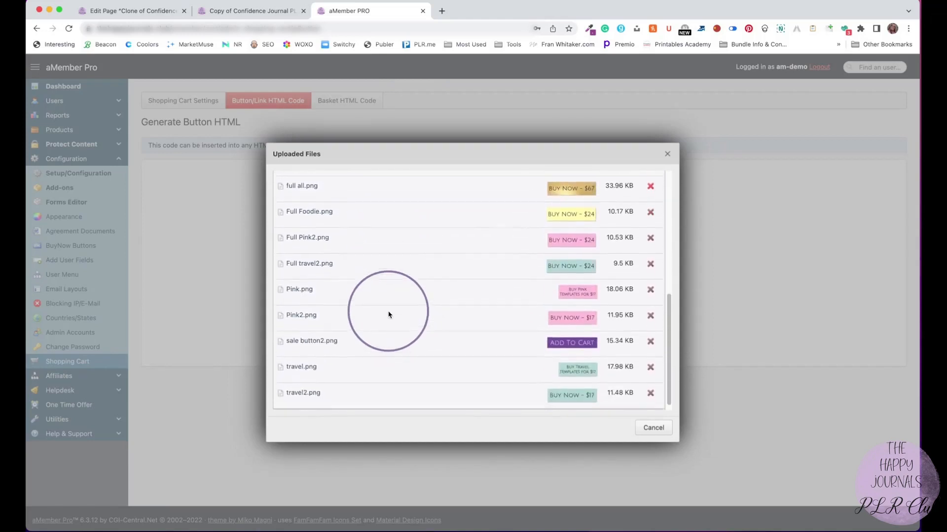
scroll(388, 314, up, 5)
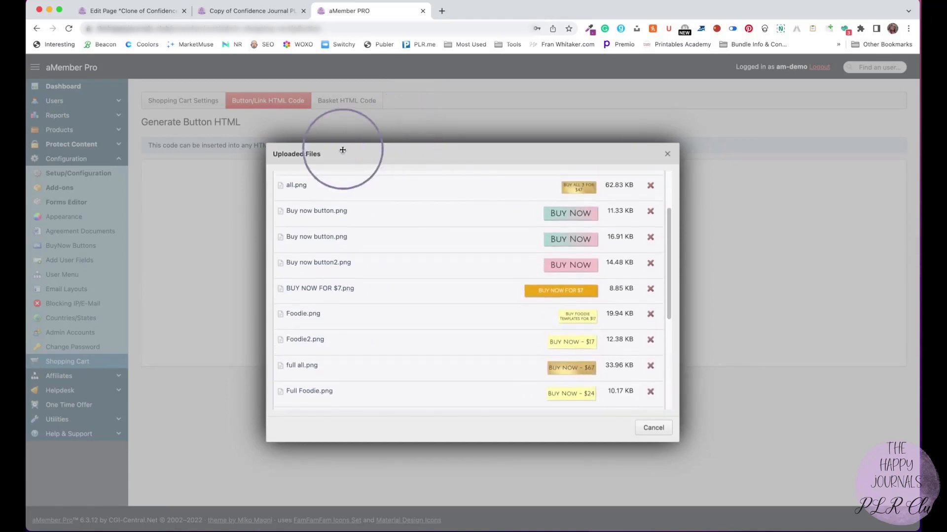
scroll(359, 311, down, 5)
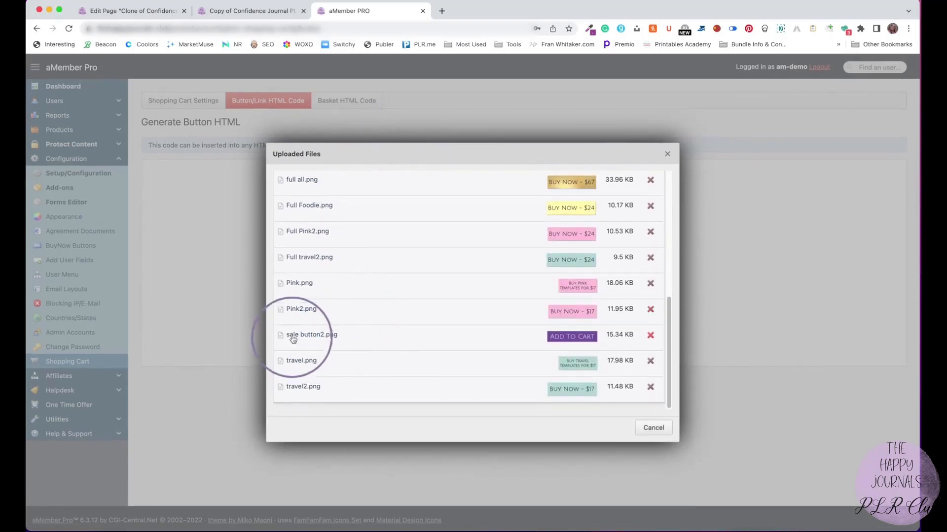
click(293, 336)
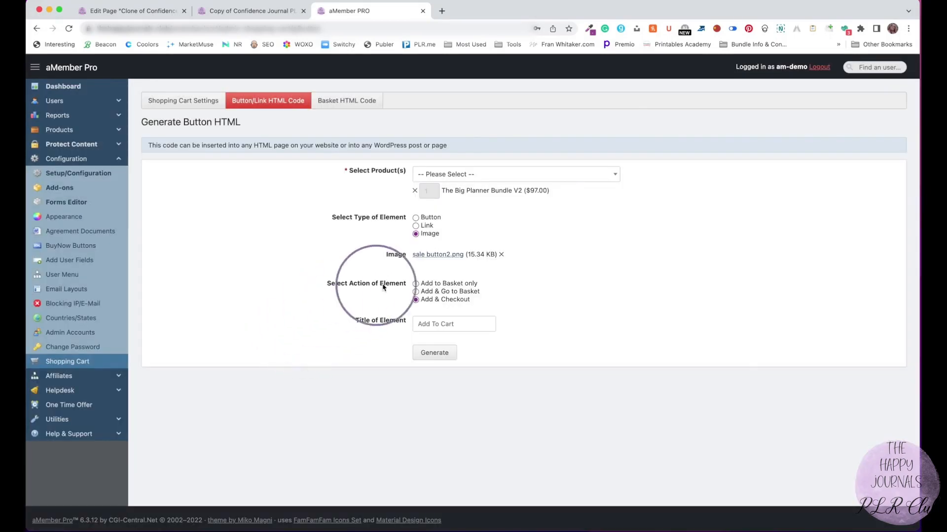
Replace the element's image with the uploaded BUY NOW FOR $7.png and remove that image again.
click(502, 255)
click(472, 256)
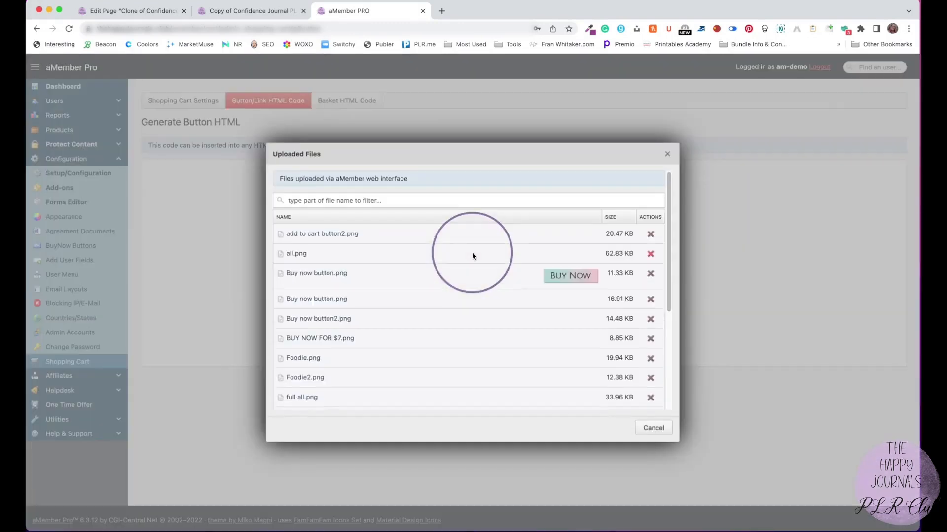
scroll(472, 256, down, 5)
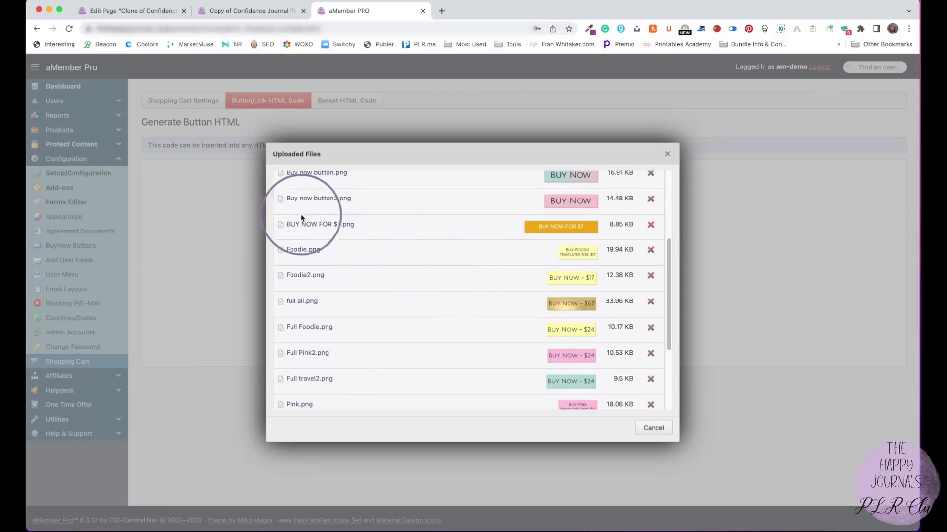
click(305, 227)
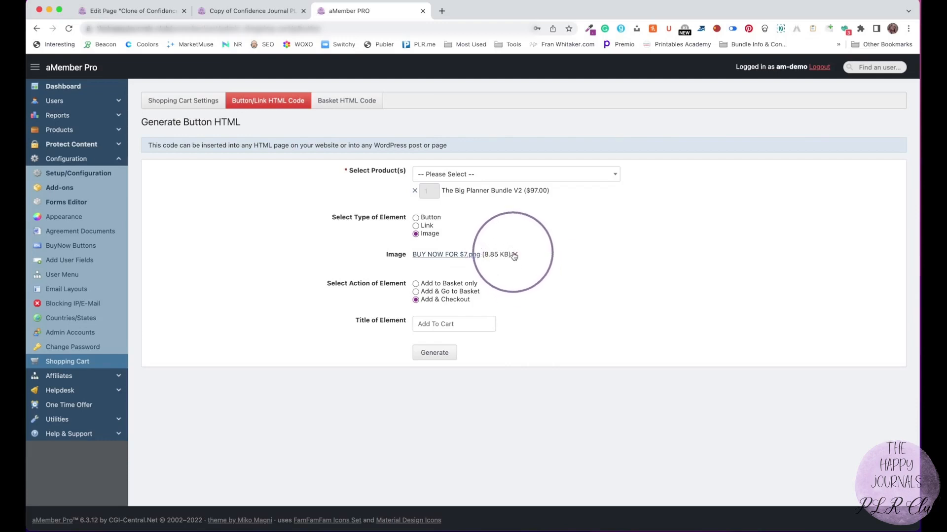
click(515, 256)
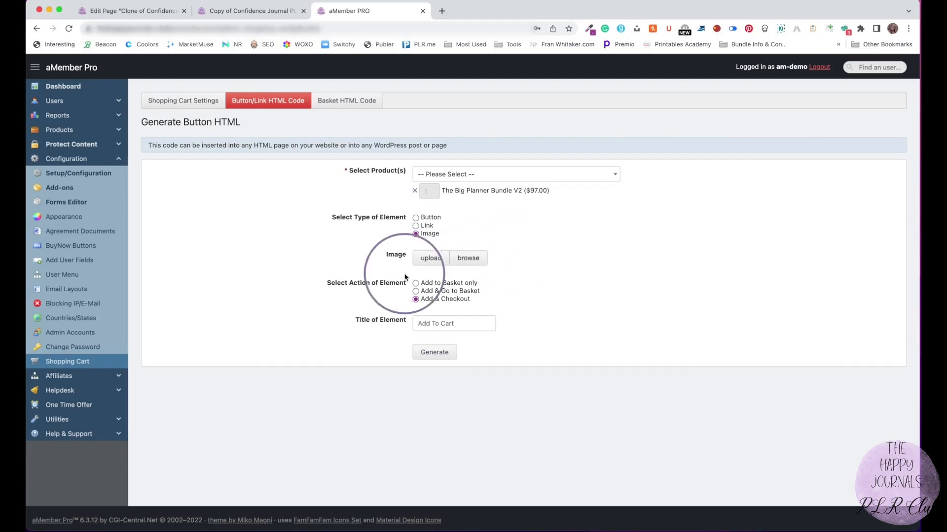
Upload Buy it.png from the Sales button folder as the cart element's image.
click(421, 261)
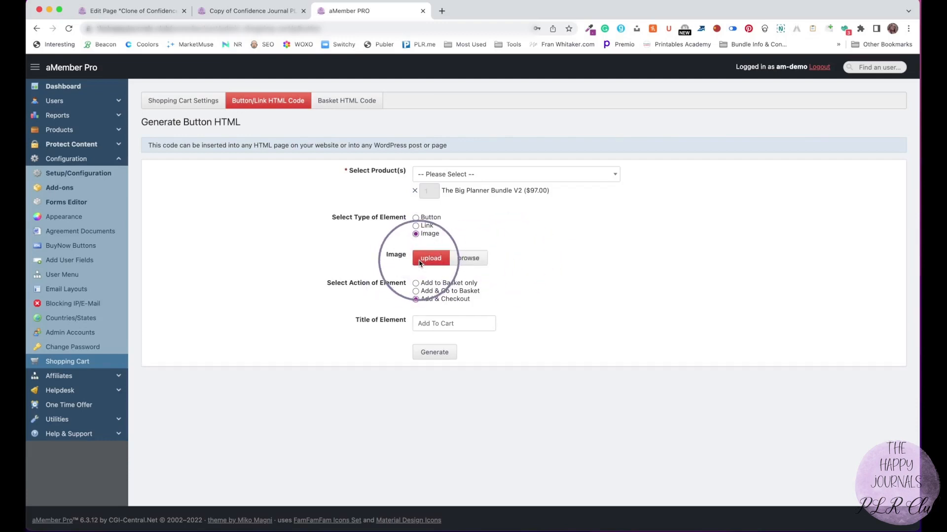
click(421, 259)
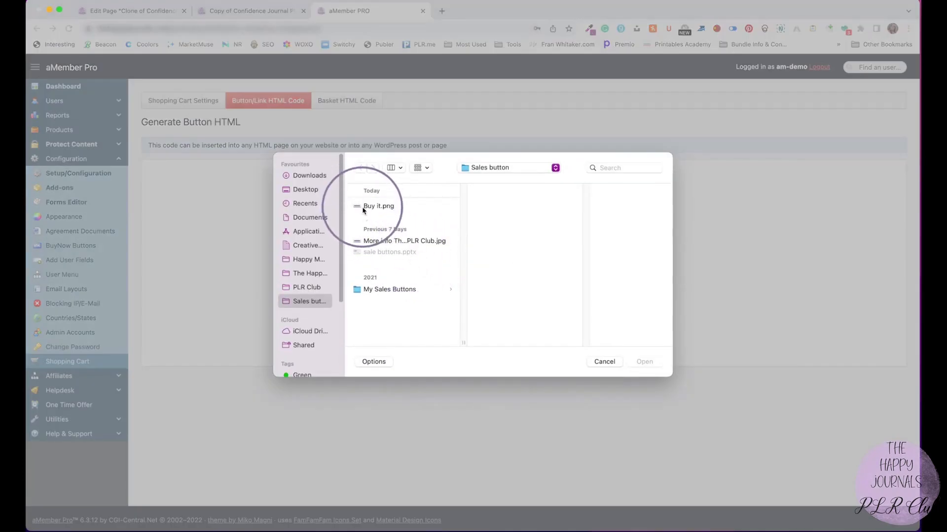
click(360, 207)
key(space)
key(space)
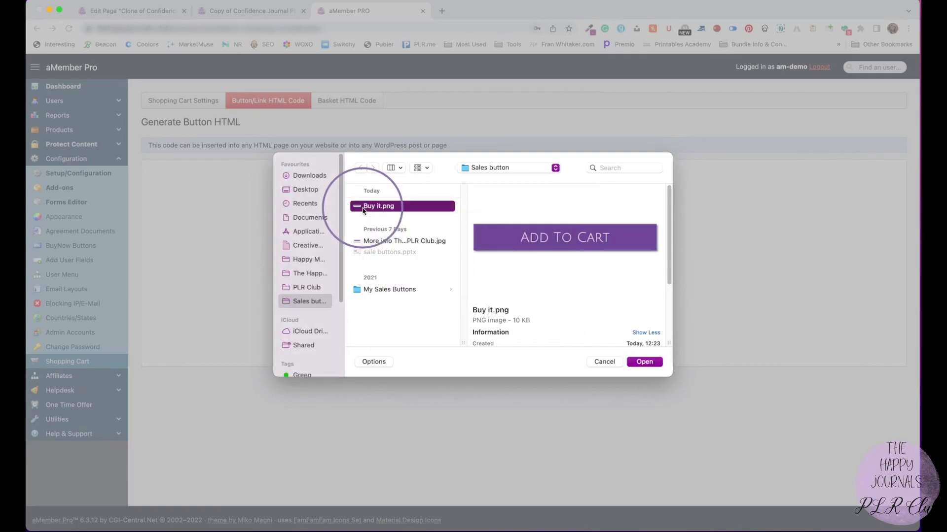
double_click(362, 208)
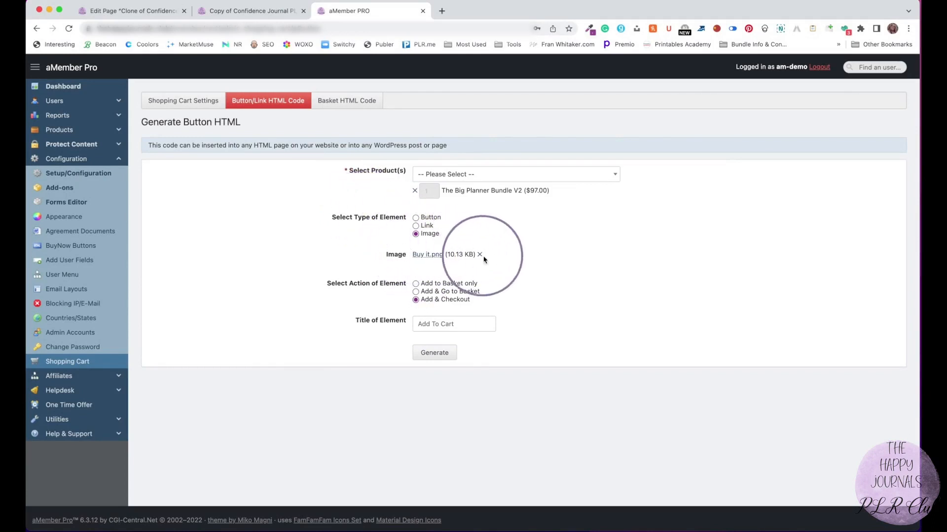
Set the element's action to Add & Go to Basket and enter "Product for $7" as its title.
click(417, 292)
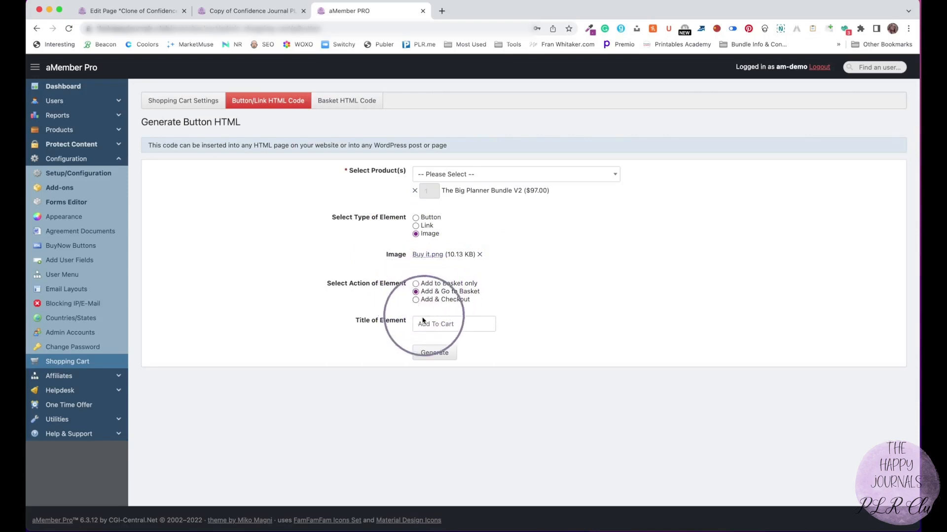
click(421, 324)
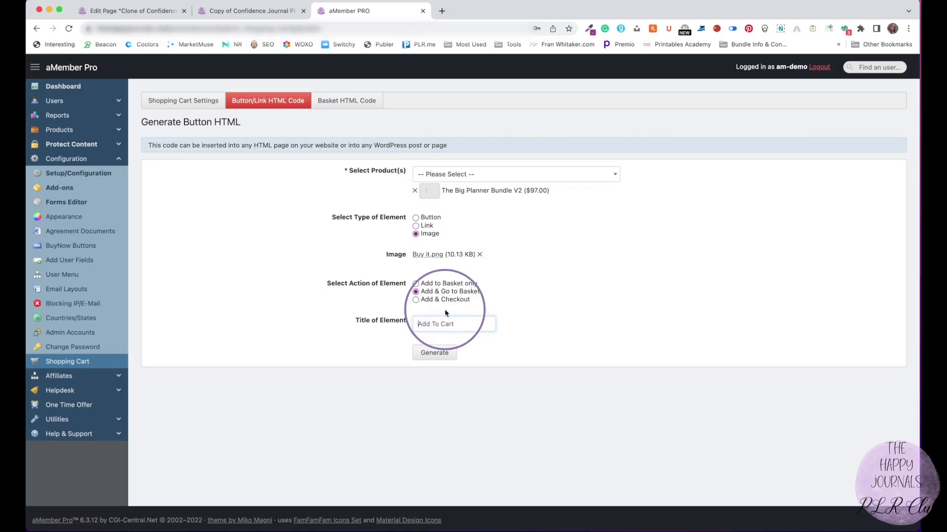
text(Planners for)
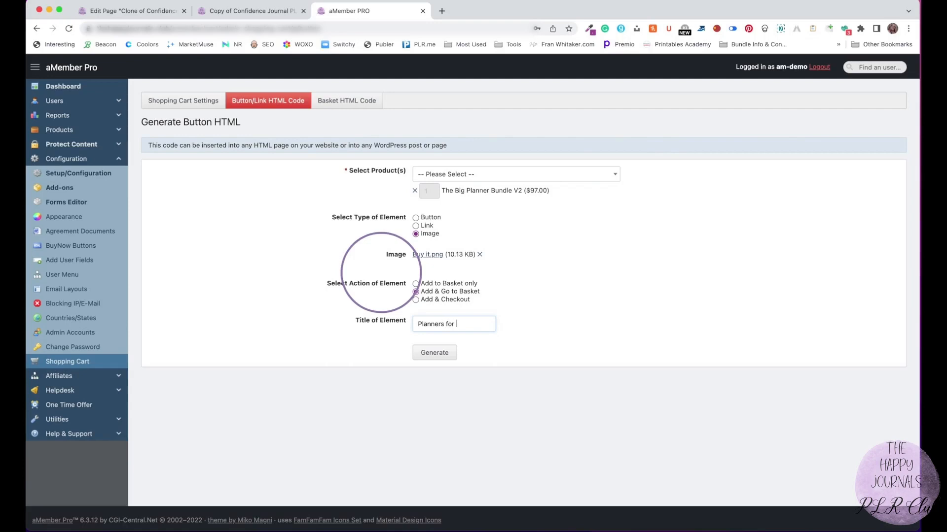
key(Caps_Lock)
key(shift+Up)
key(shift)
text(P)
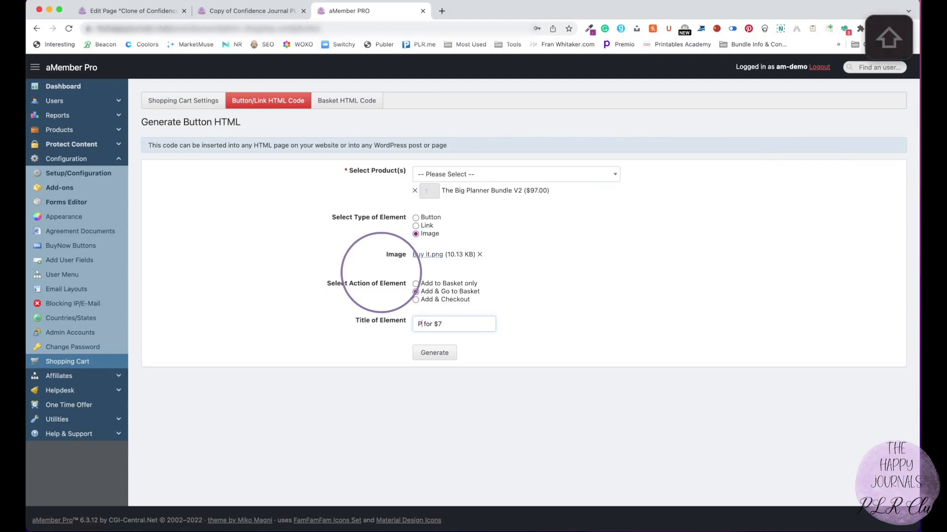
text(roduct)
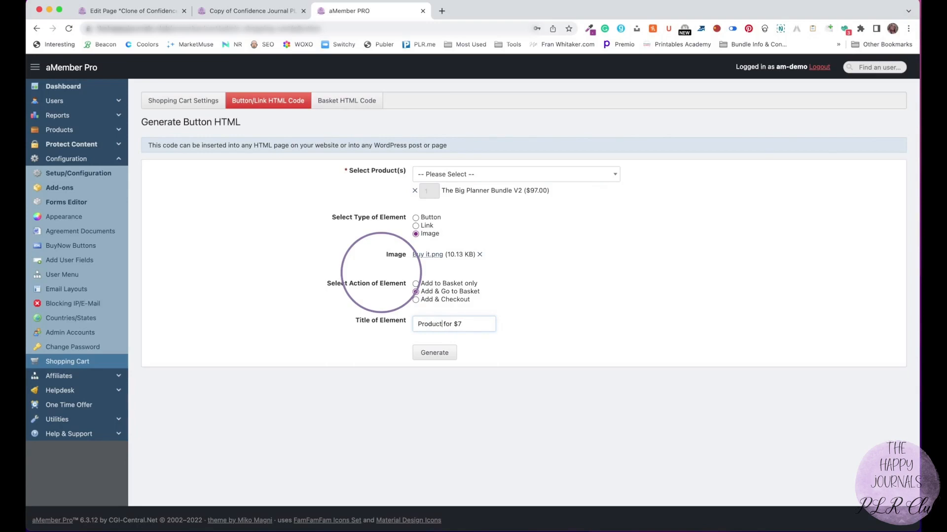
Generate the button HTML and copy the entire shopping cart code.
click(430, 353)
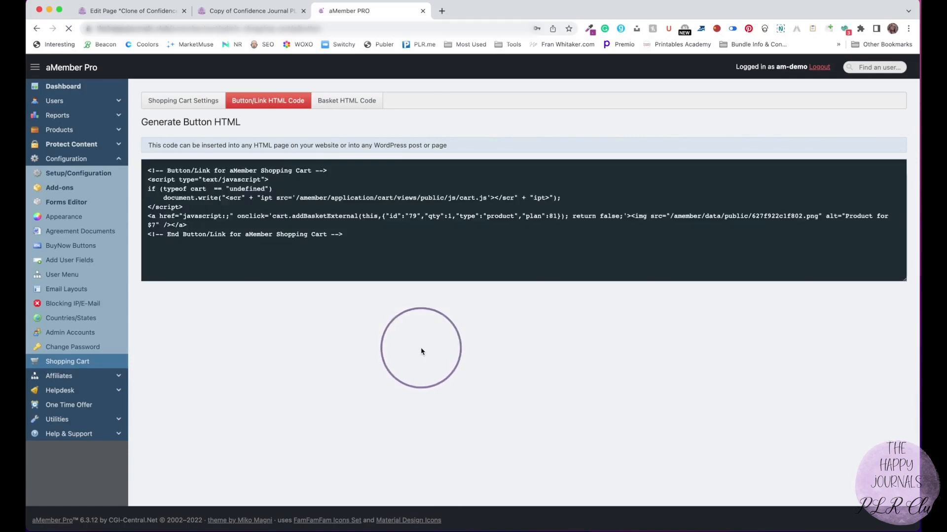
click(357, 236)
drag(358, 236, 147, 168)
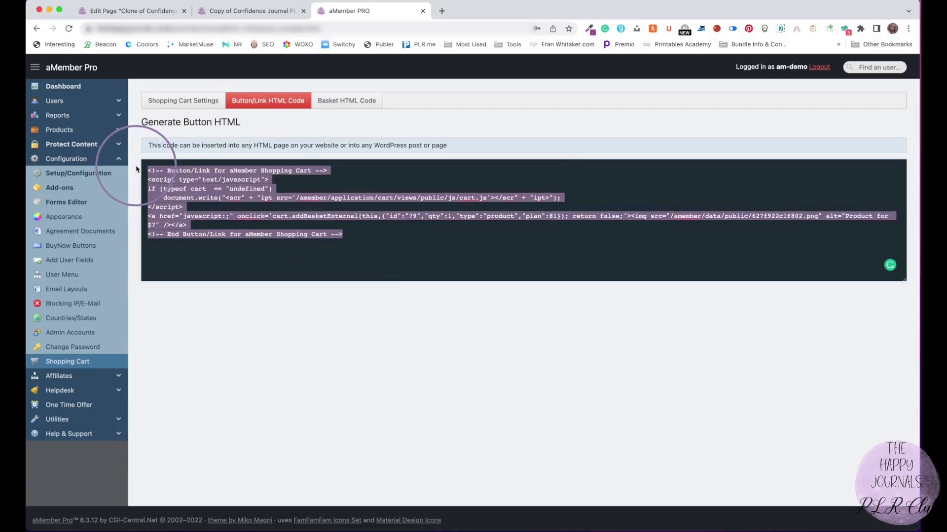
key(super)
key(super+c)
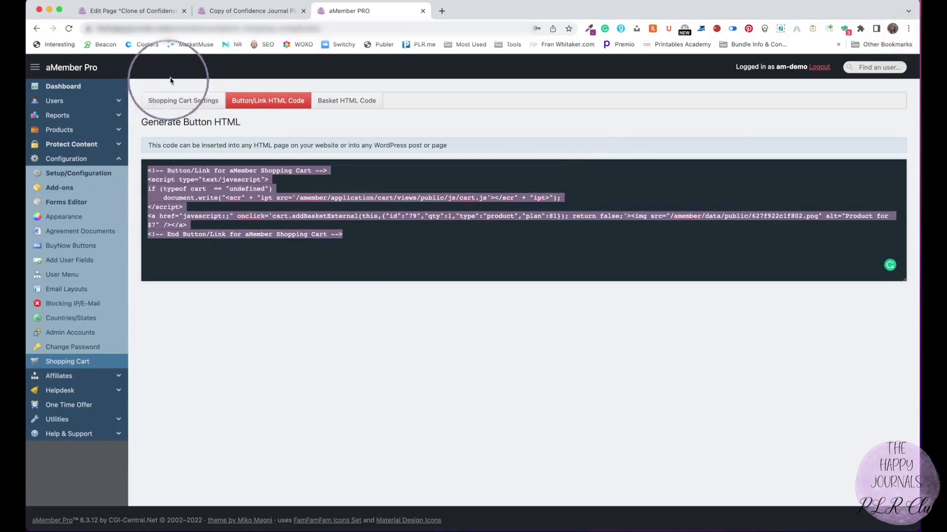
On the Confidence Journal sales page, replace the CLICK HERE NOW button under the price with a Custom HTML element containing the copied cart code.
click(247, 18)
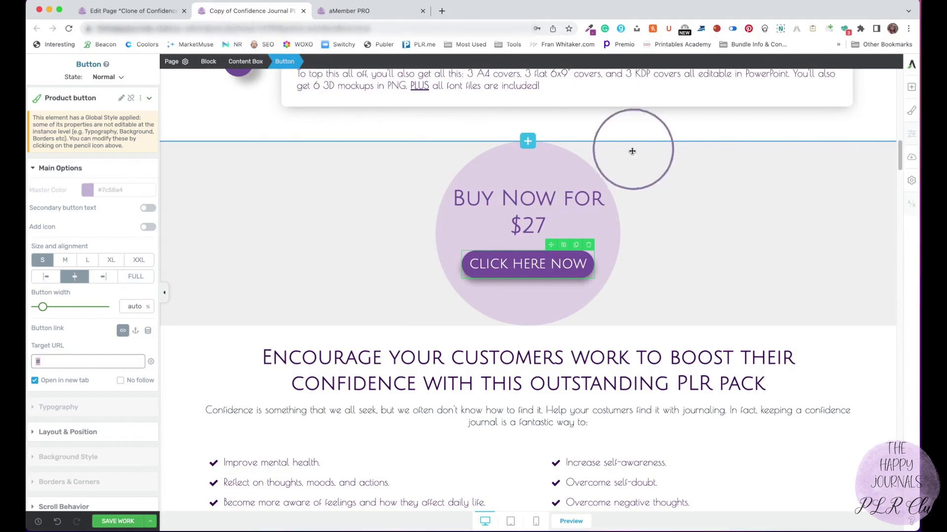
click(589, 245)
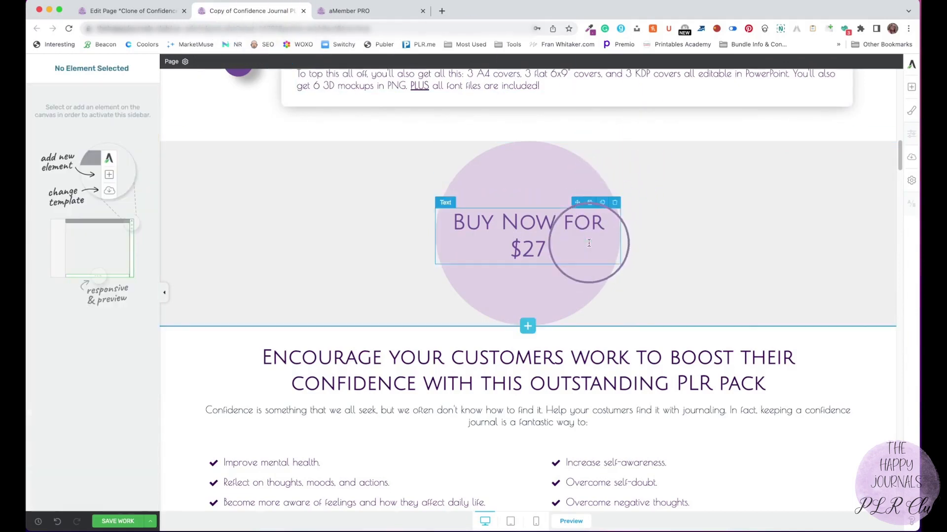
click(911, 87)
drag(806, 211, 503, 258)
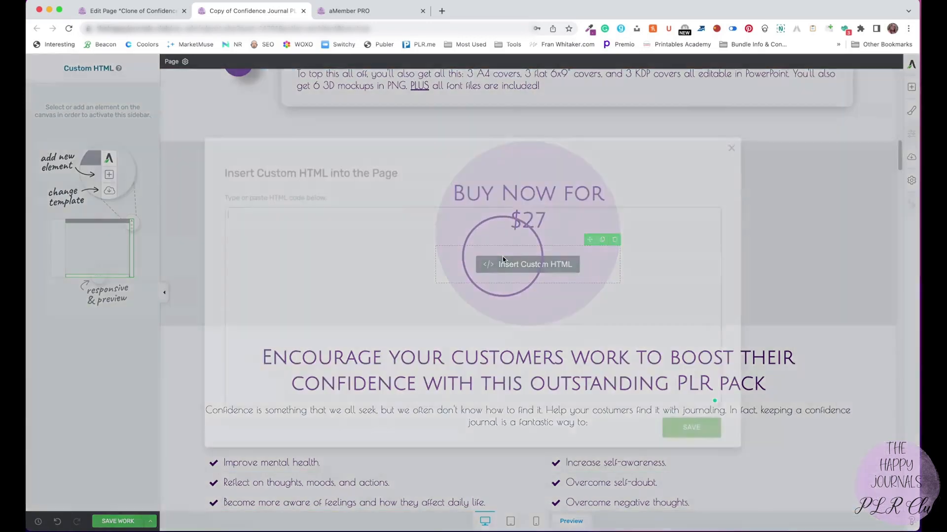
key(super+v)
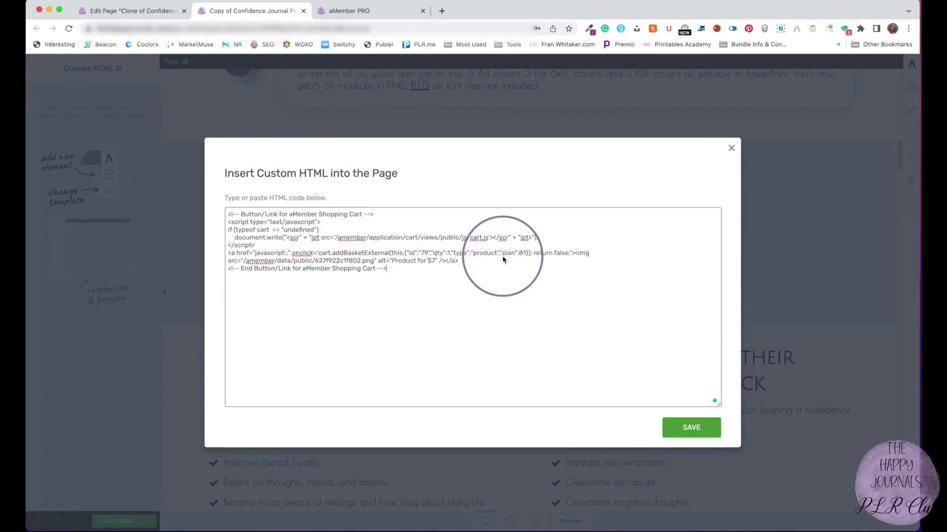
click(687, 428)
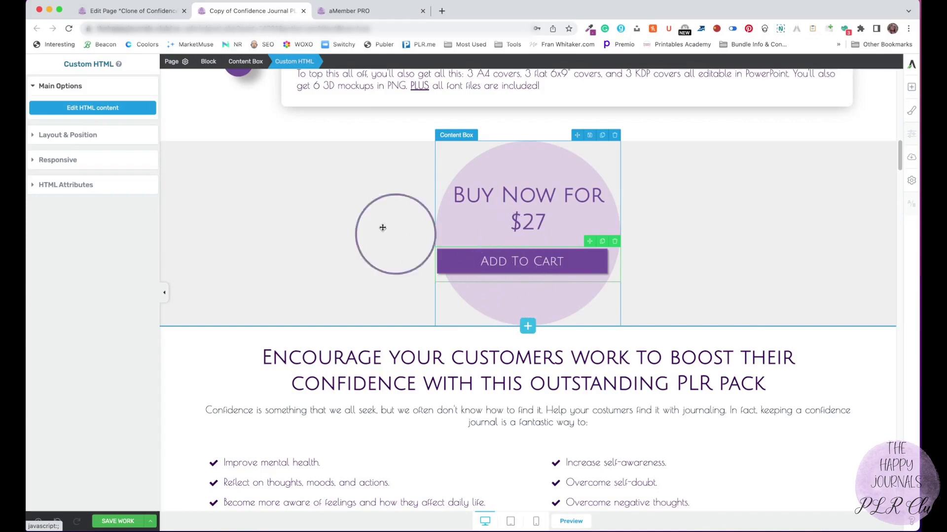
Edit the Custom HTML content and insert a <center> tag at the beginning of the cart code.
click(83, 107)
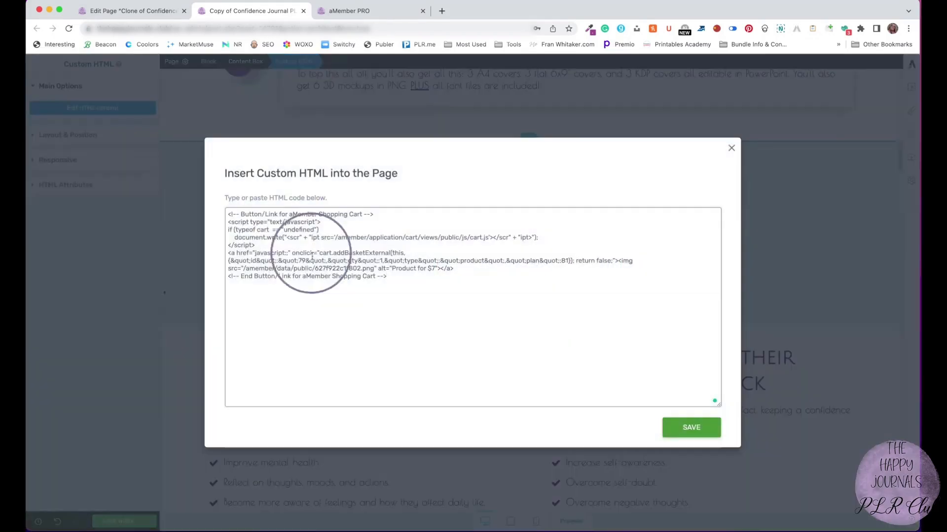
click(229, 215)
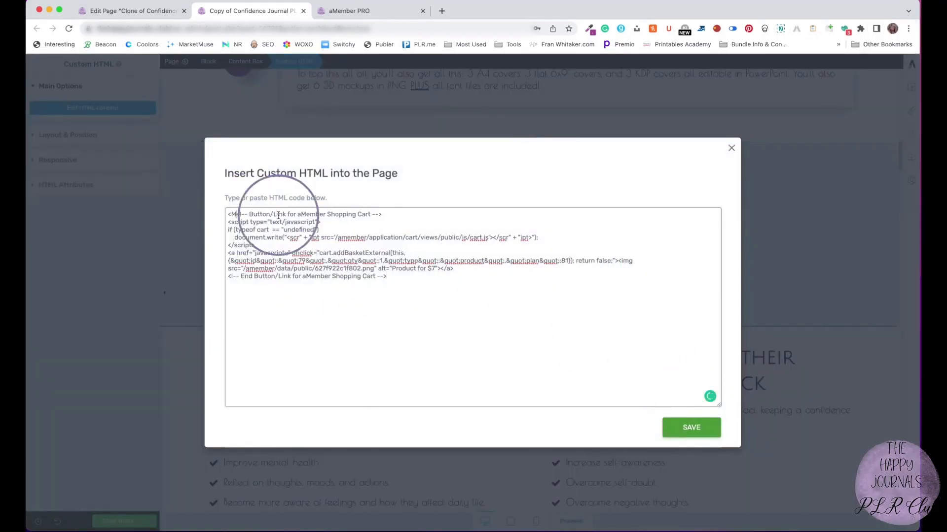
text(<center>)
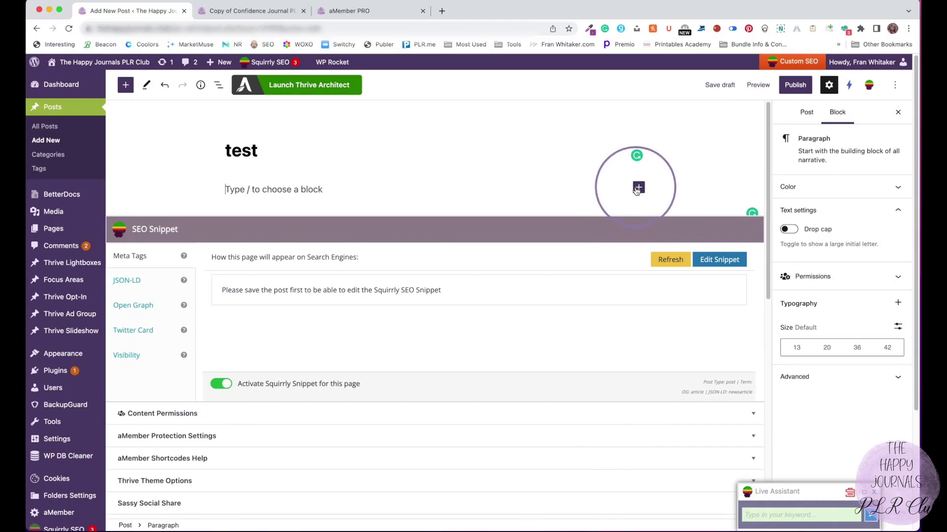
Add a Custom HTML block to the "test" WordPress post and paste the aMember cart code into it.
click(636, 191)
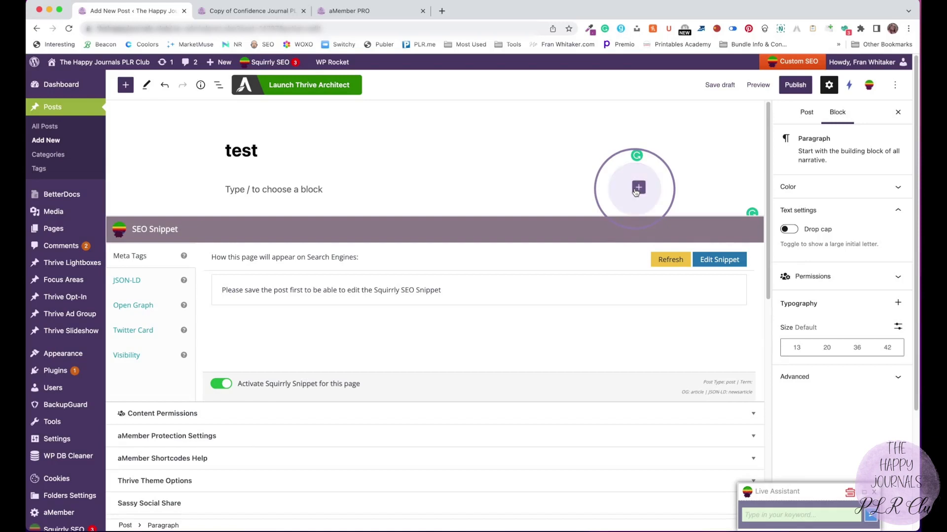
click(636, 190)
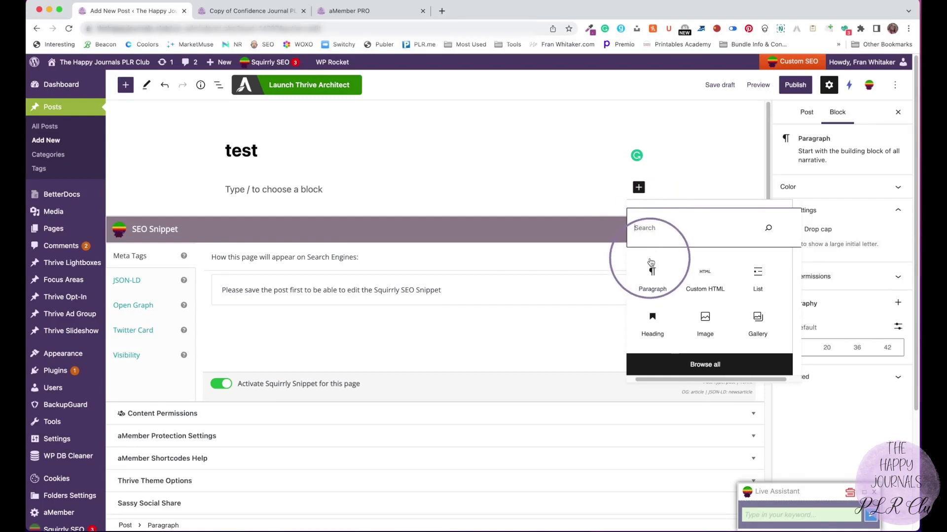
text(ht)
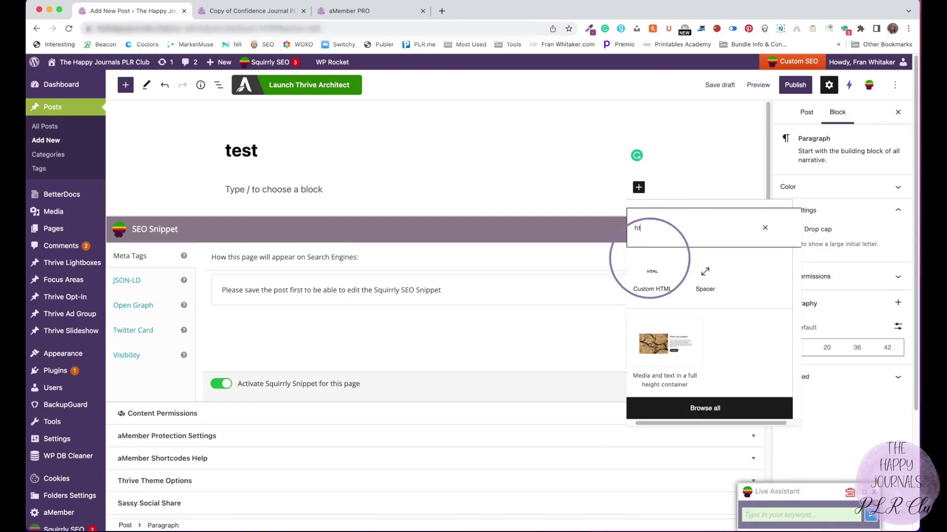
text(m)
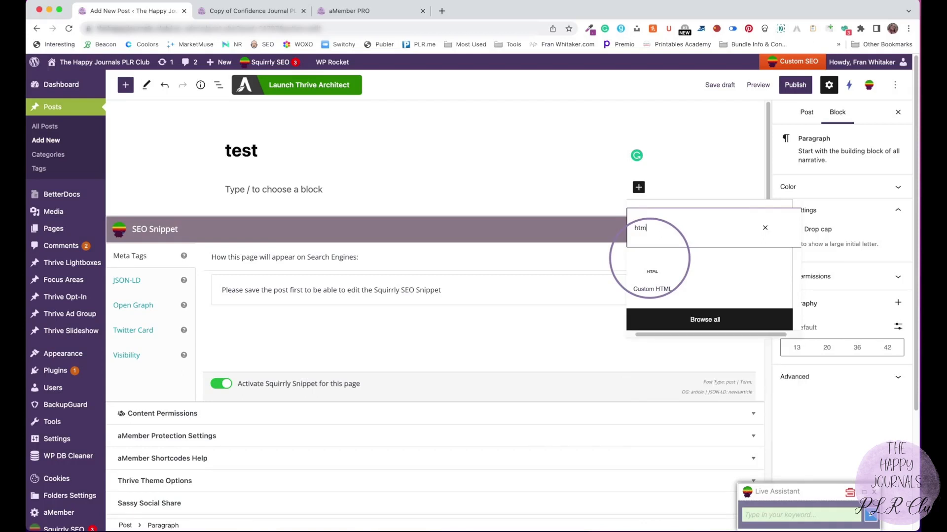
click(651, 275)
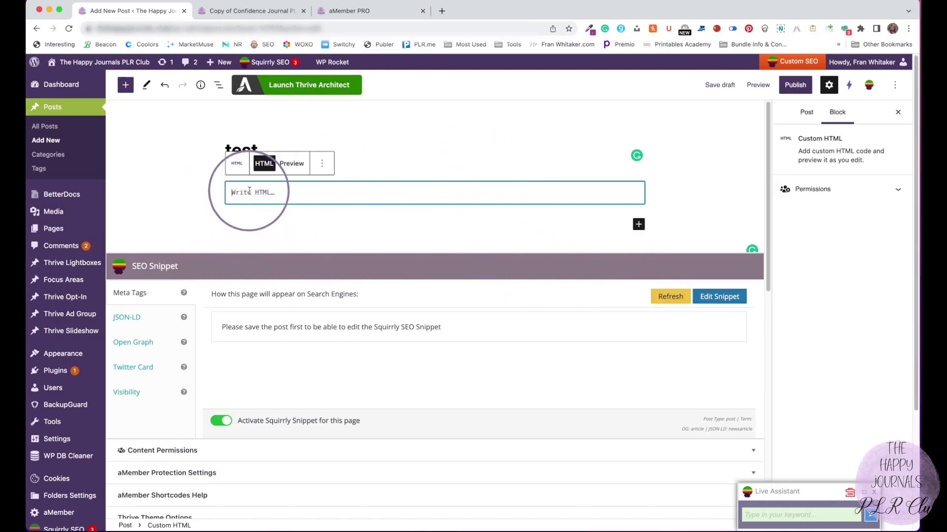
key(super)
key(super+v)
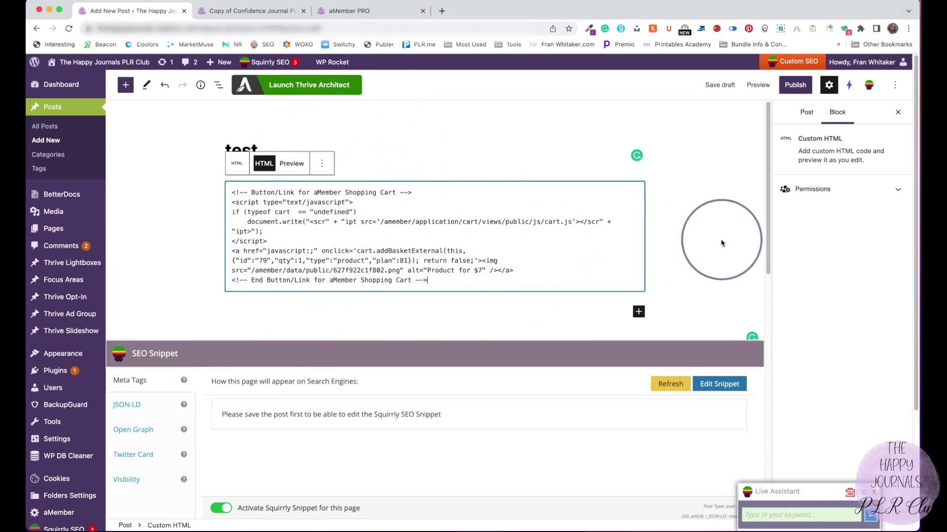
click(716, 242)
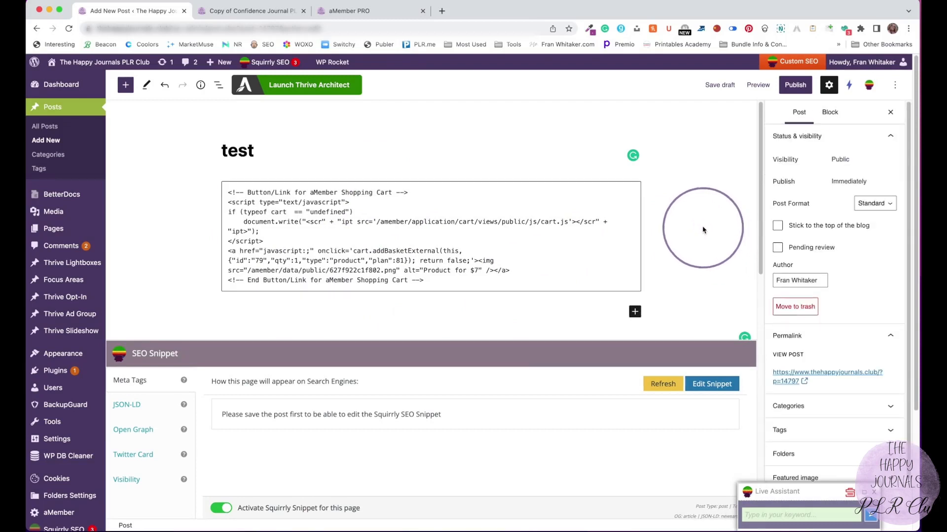
Save the "test" post as a draft and preview it in a new tab.
click(705, 87)
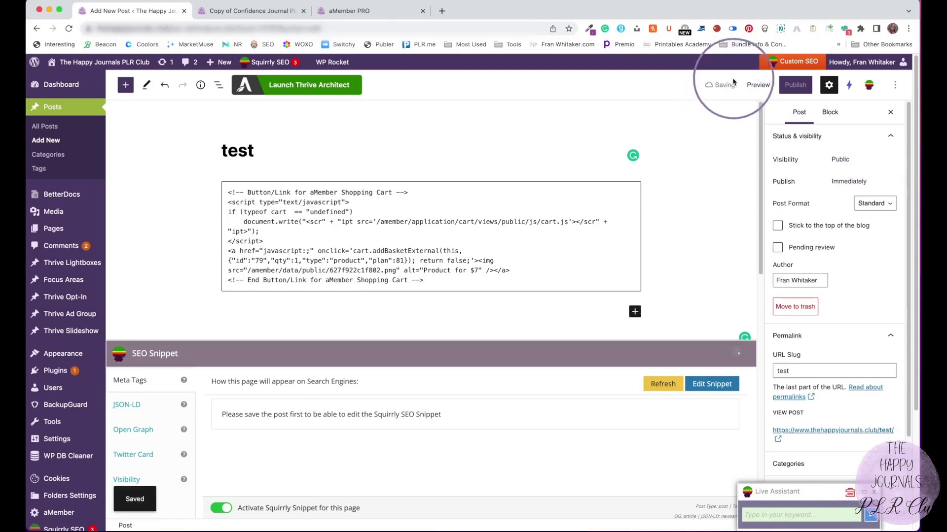
click(758, 85)
click(702, 180)
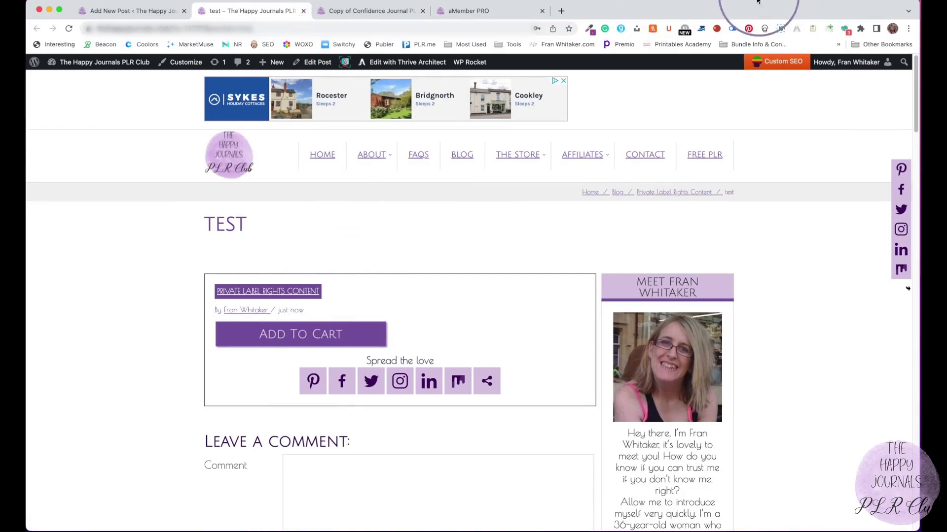
In the Incognito window, test the Confidence Journal page's Add To Cart button and open the basket's coupon field.
key(super+grave)
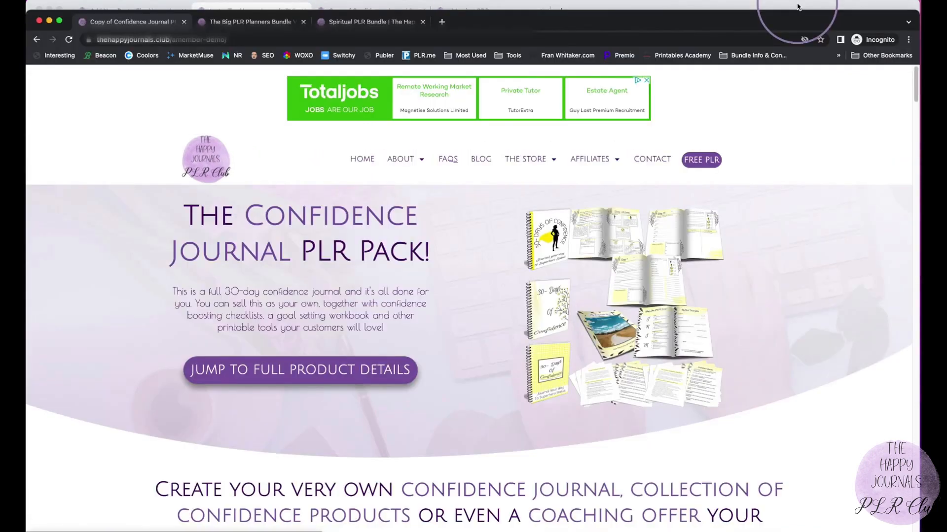
scroll(797, 6, down, 7)
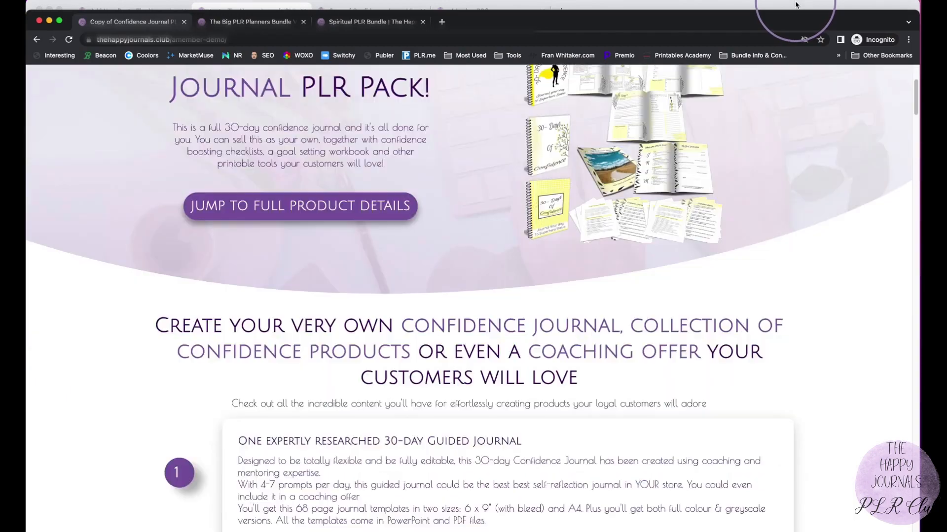
scroll(796, 5, down, 3)
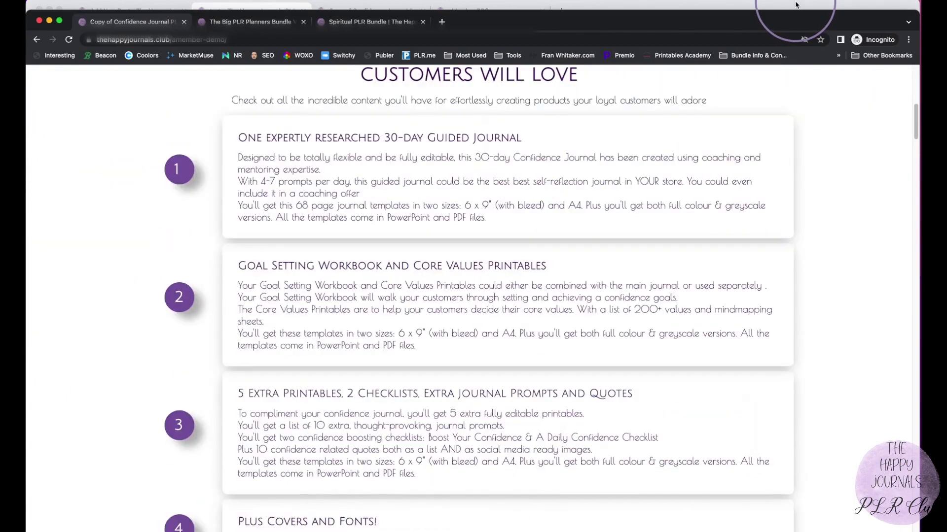
scroll(795, 5, down, 10)
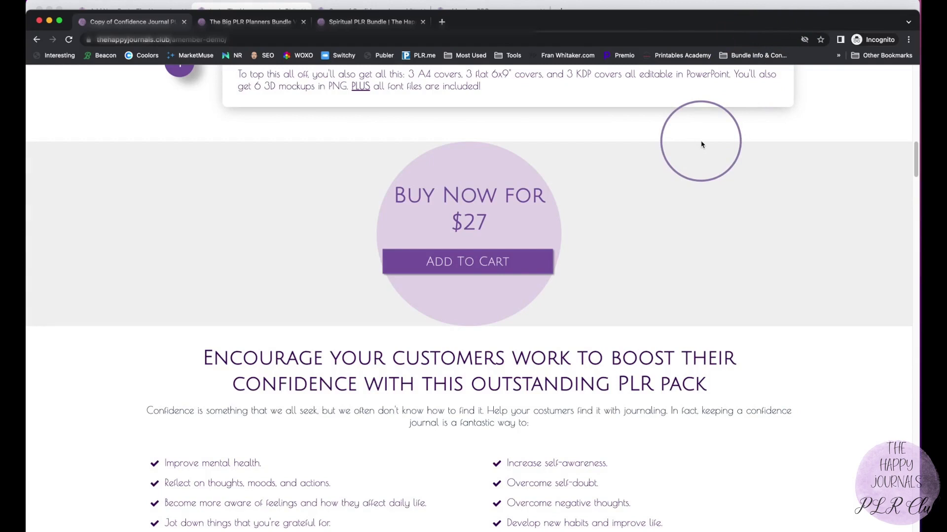
click(467, 267)
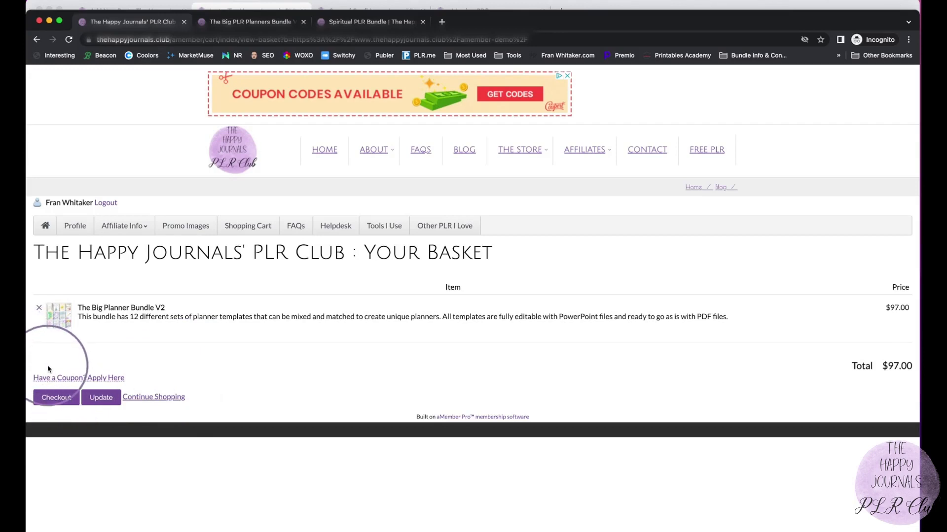
click(57, 380)
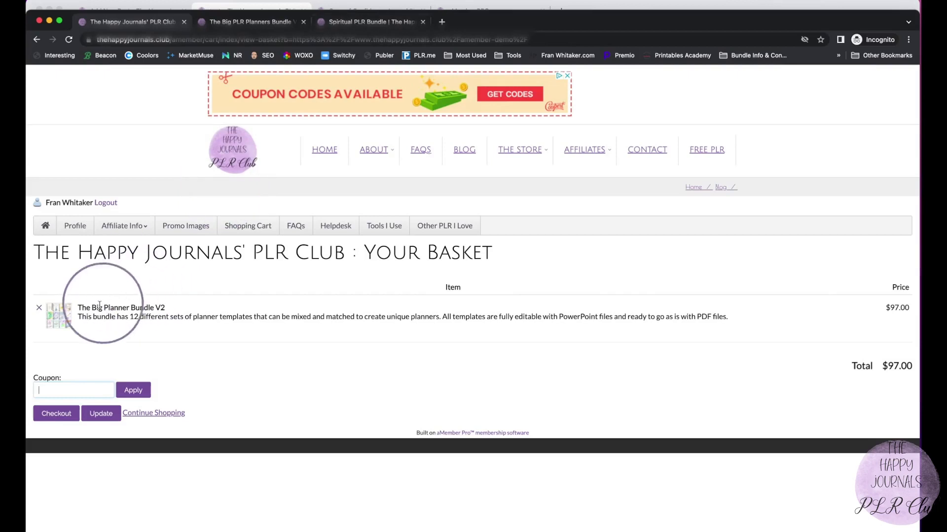
Open the Spiritual PLR Bundle page and add its $67 product to the basket.
mouse_move(399, 155)
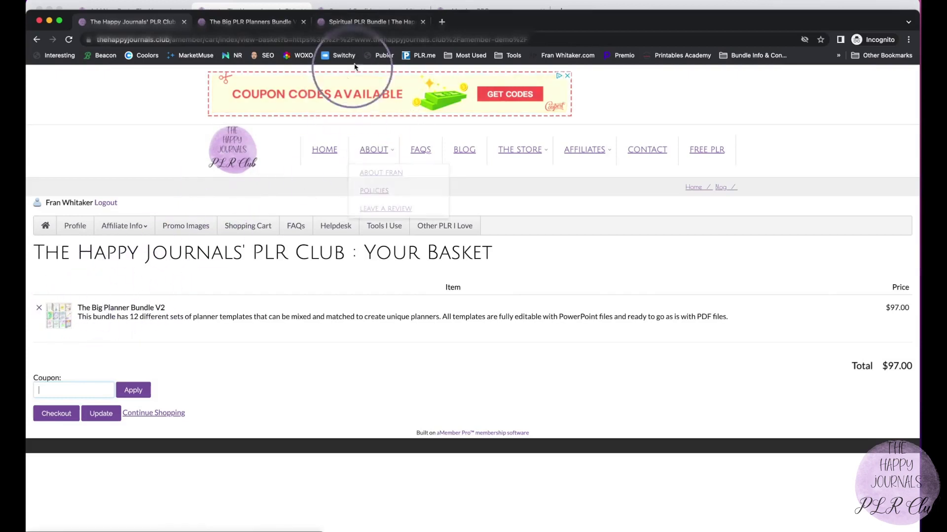
click(351, 22)
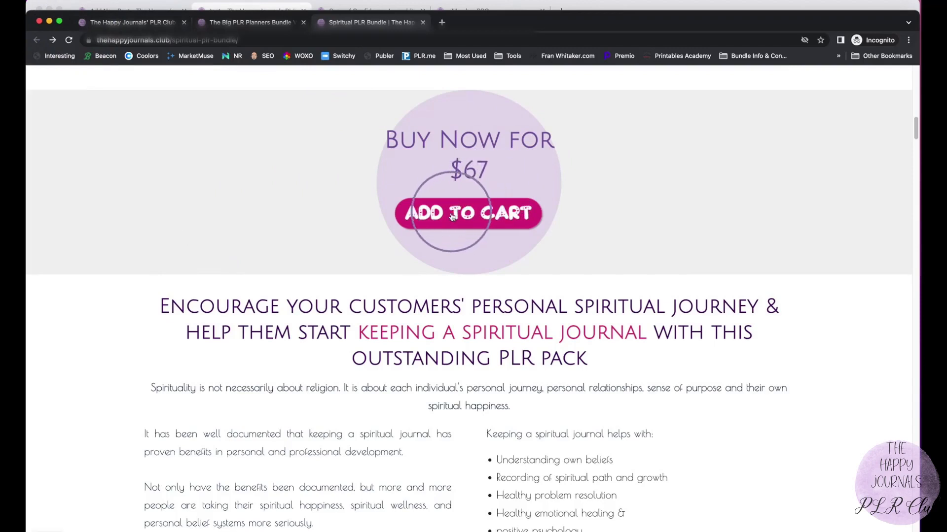
scroll(454, 207, up, 3)
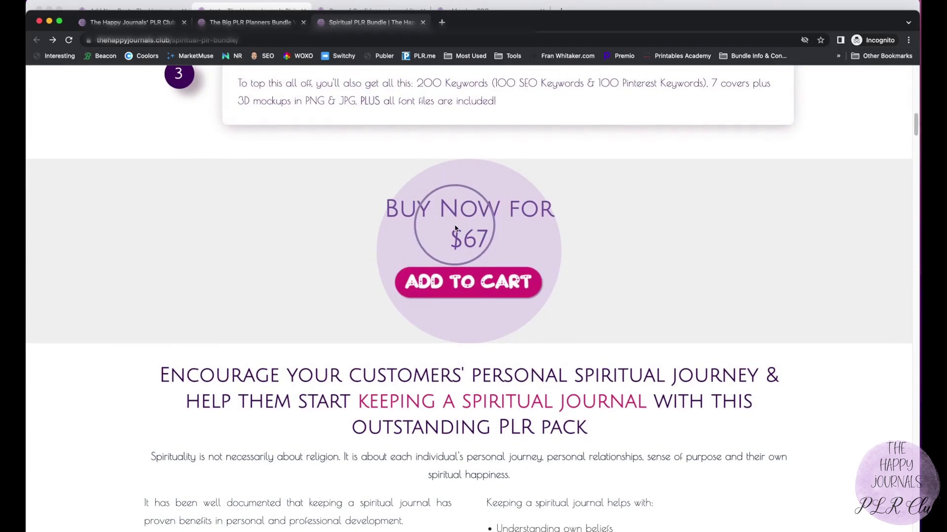
click(456, 286)
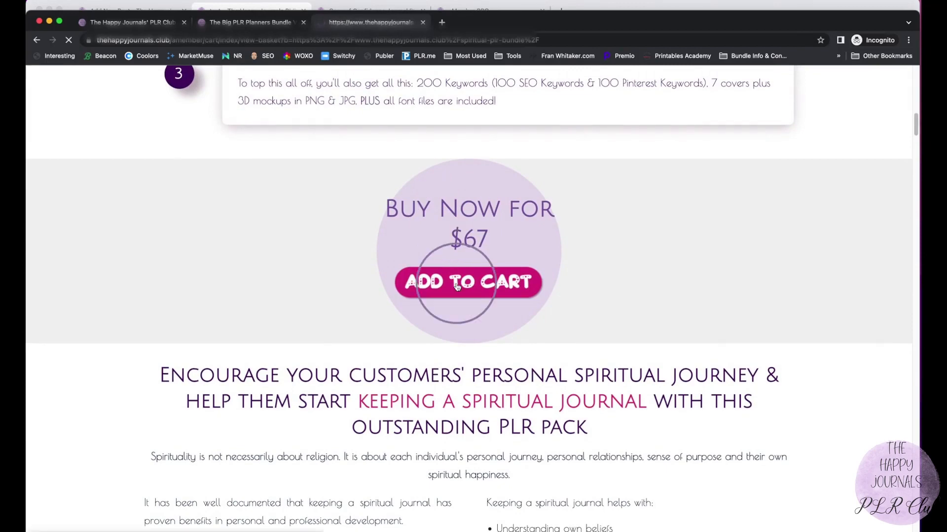